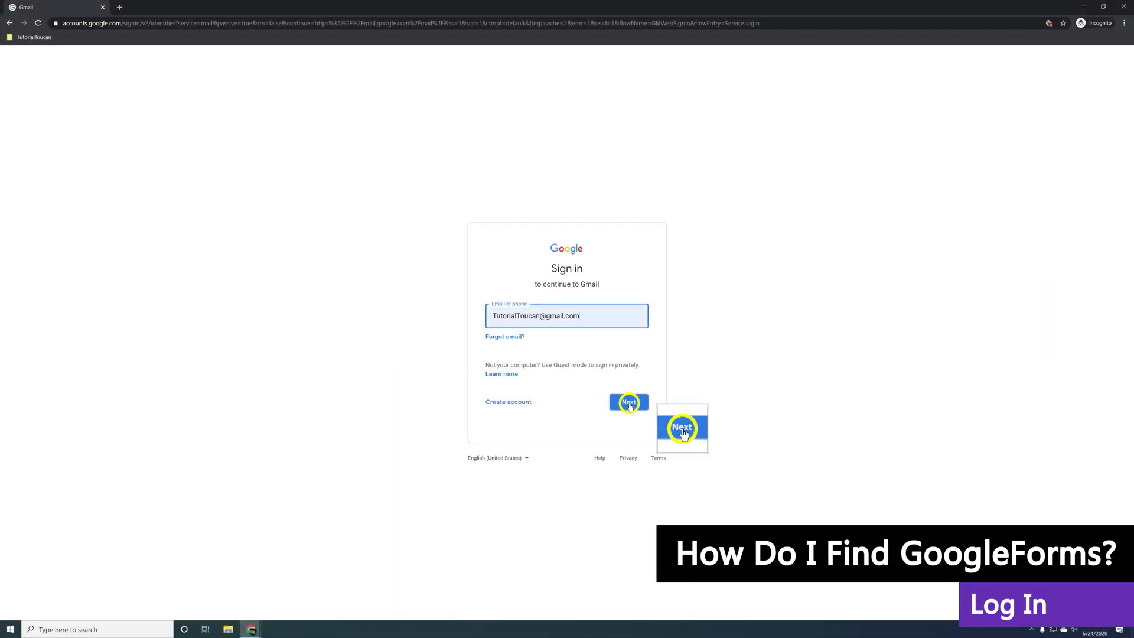
# Finish the Gmail sign-in with the account password, then open Google Drive from the apps grid
pyautogui.click(630, 405)
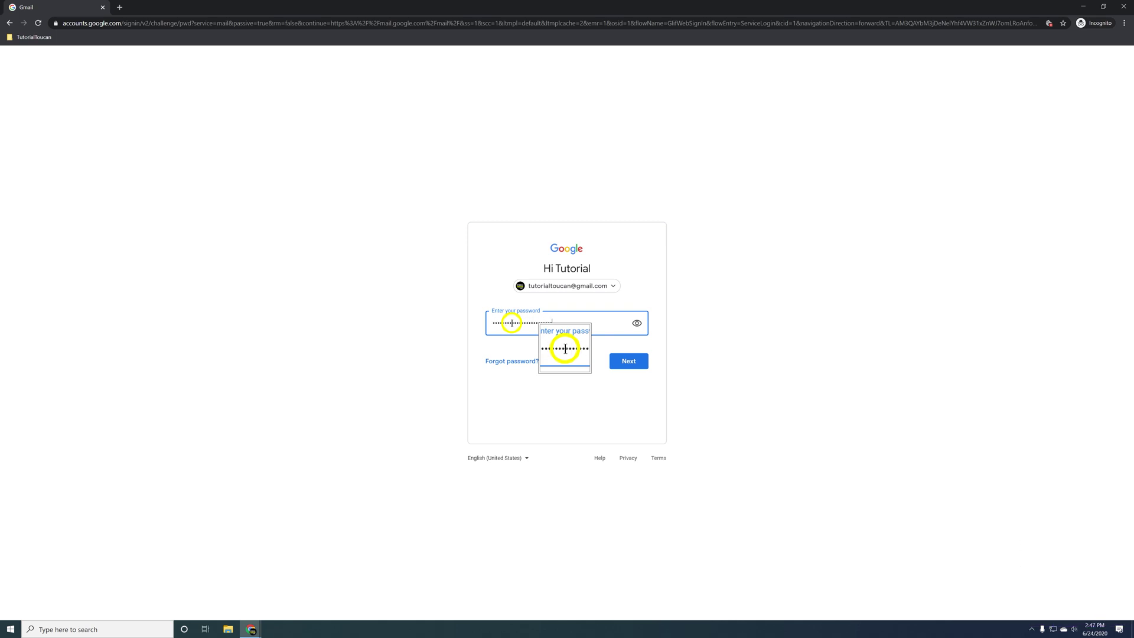
pyautogui.click(626, 360)
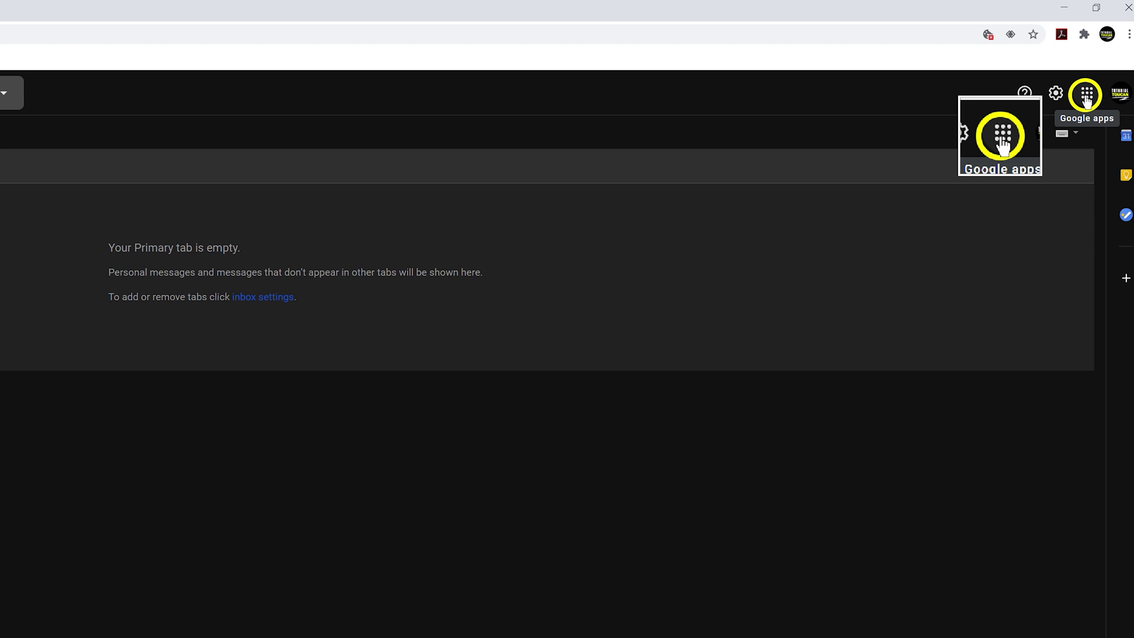
pyautogui.click(1086, 95)
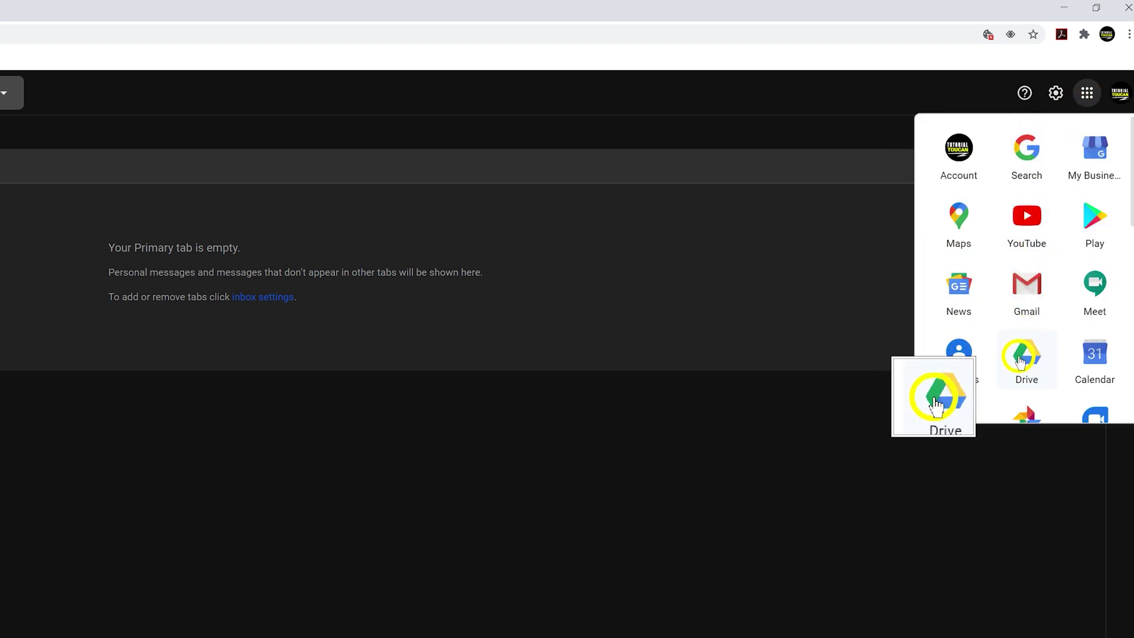
pyautogui.click(1020, 357)
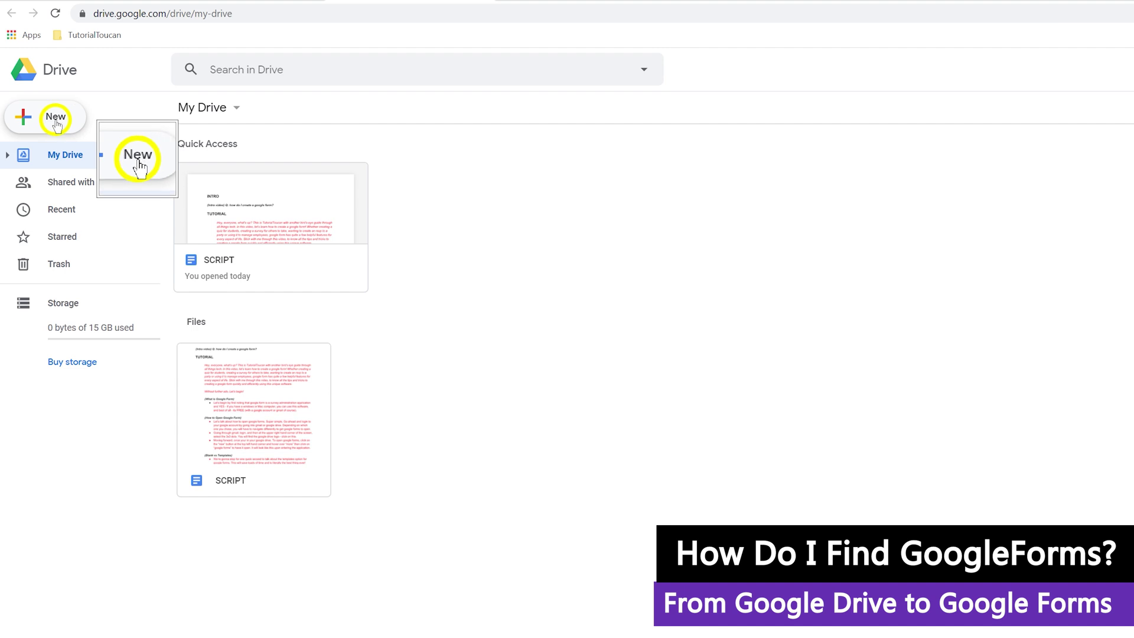
# Create a blank Google Form from Drive's New > More > Google Forms menu
pyautogui.click(55, 123)
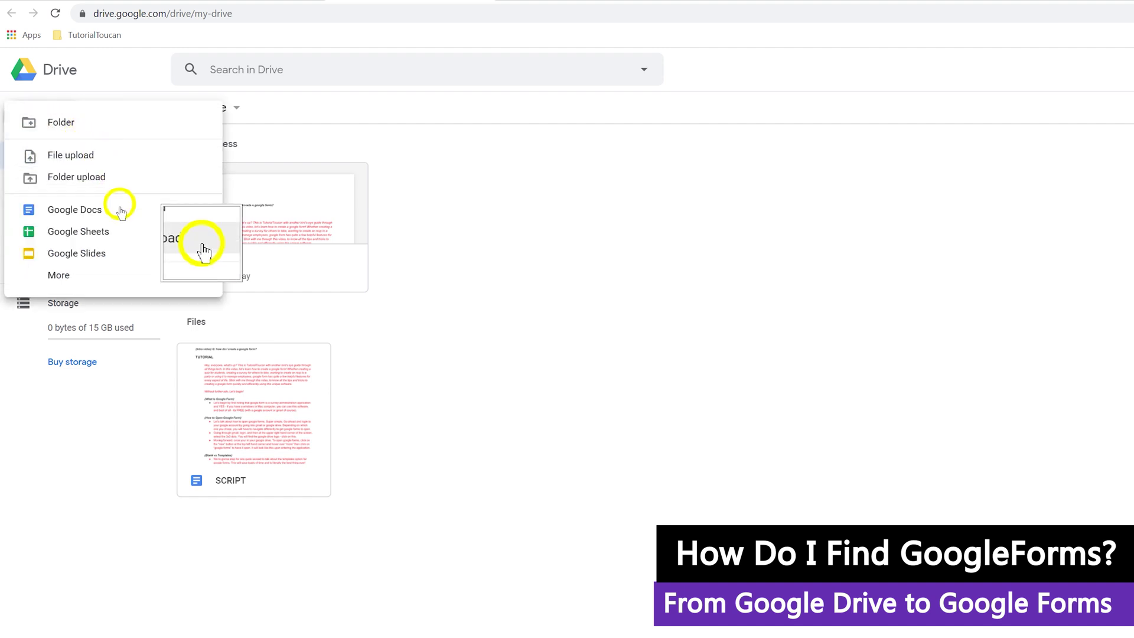
pyautogui.moveTo(165, 271)
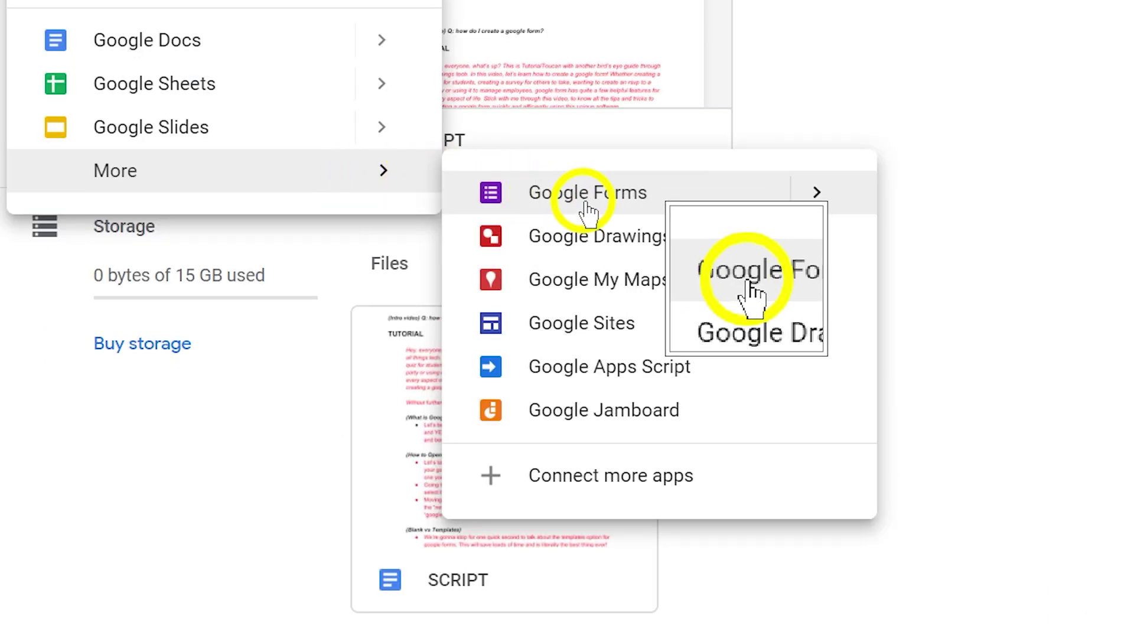
pyautogui.click(581, 193)
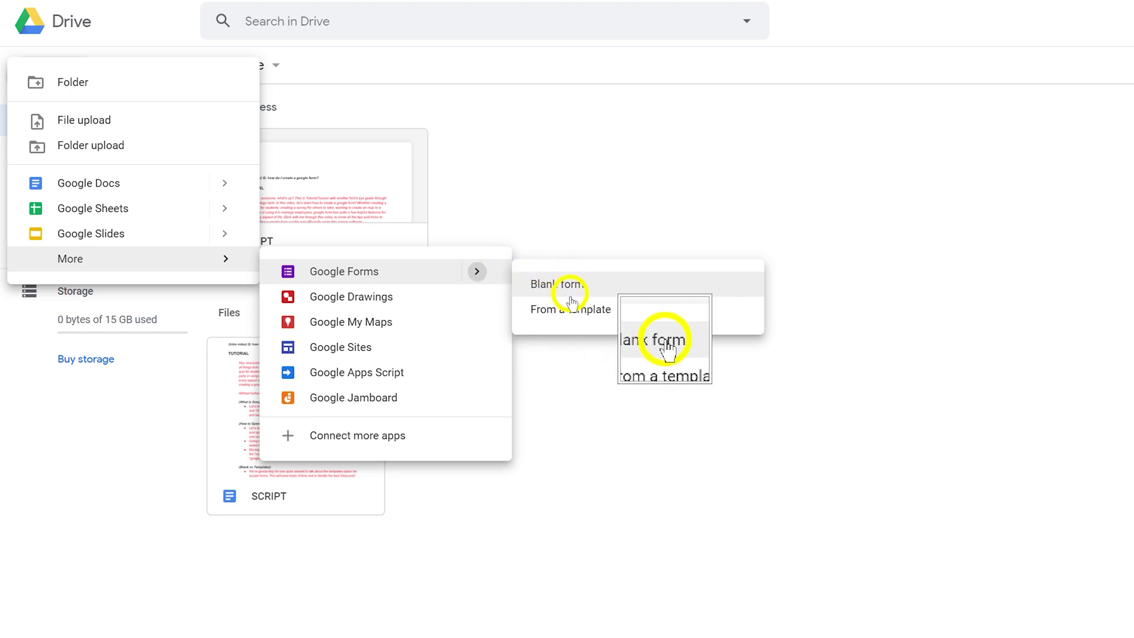
pyautogui.click(617, 314)
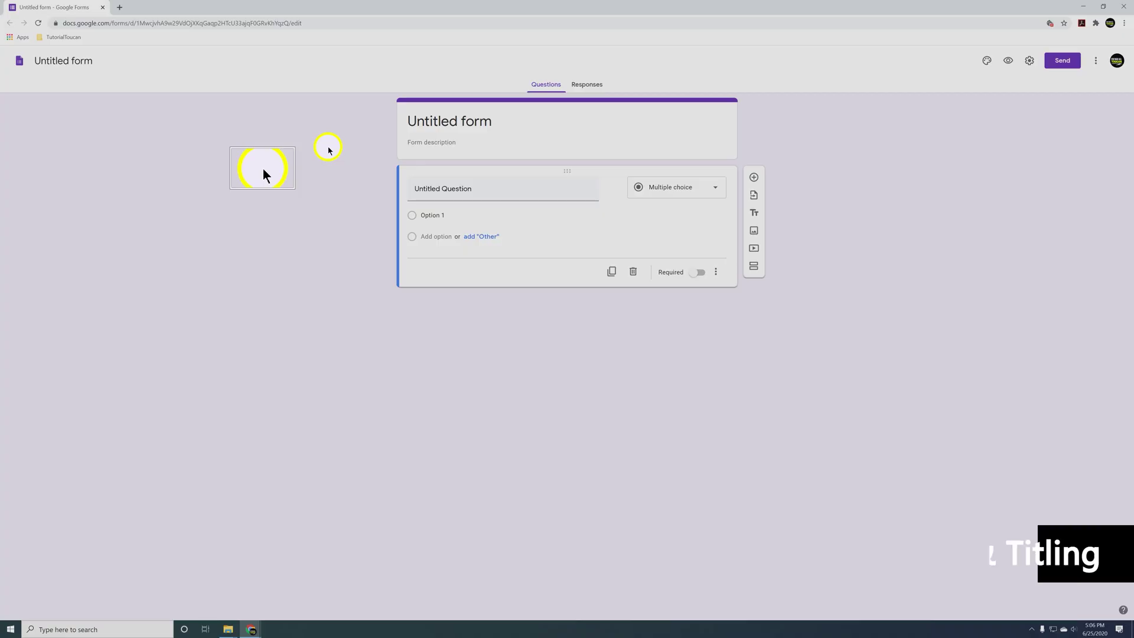
# Rename the untitled form to 'GoogleFormTutorial' and add a description about creating a google form
pyautogui.click(65, 61)
pyautogui.write('Goo')
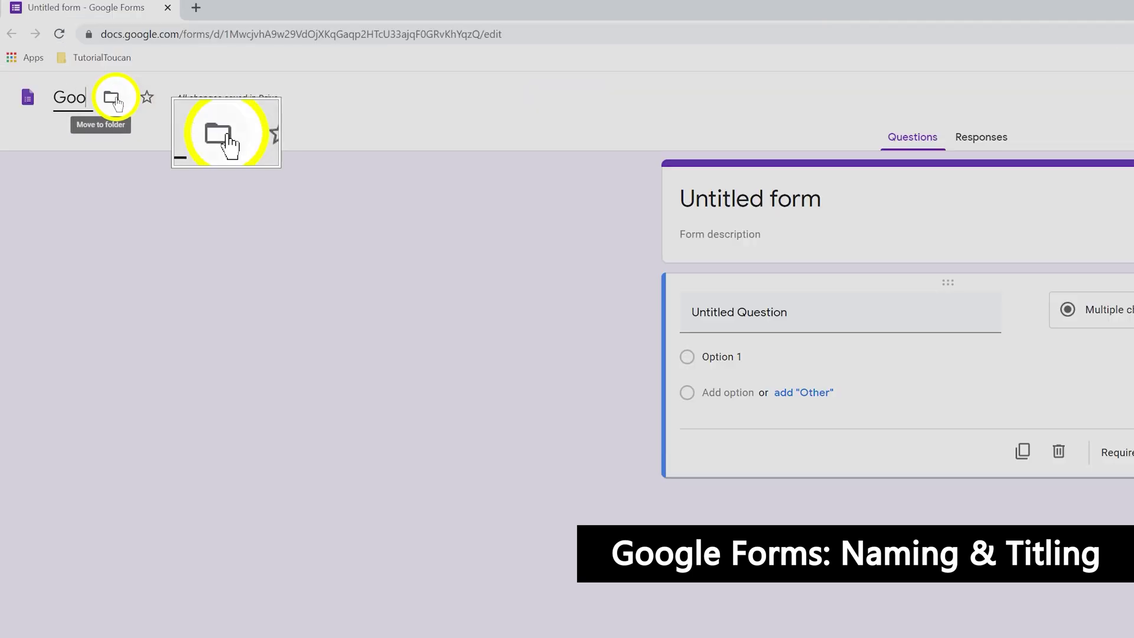
pyautogui.write('gleFormTutorial')
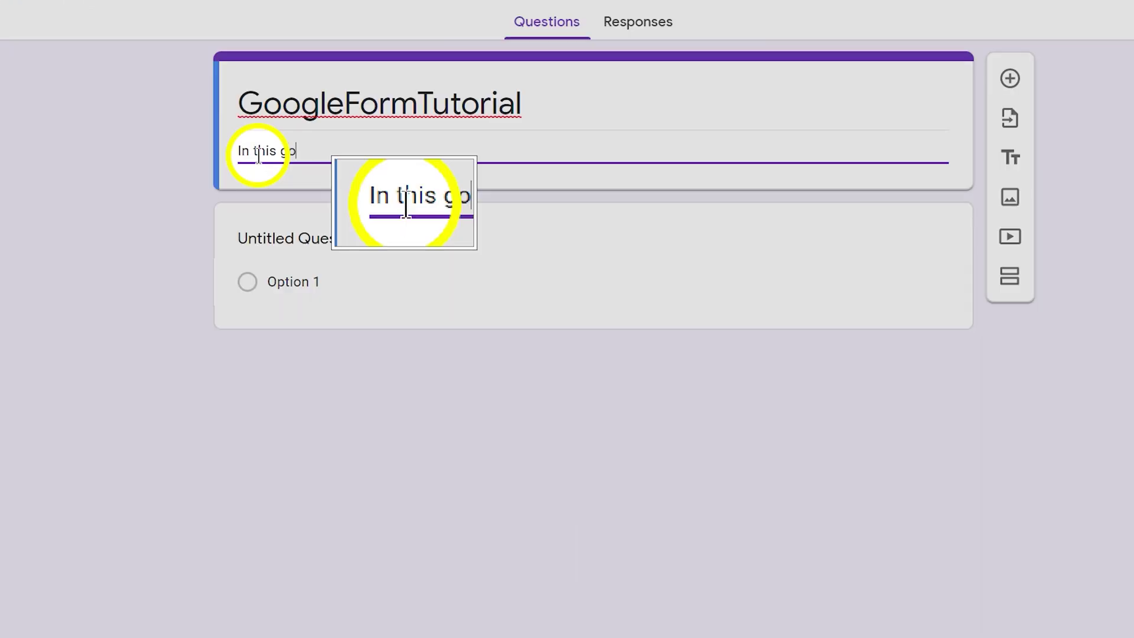
pyautogui.write('ogle form tutorial, I will be showing you how to create a google form.')
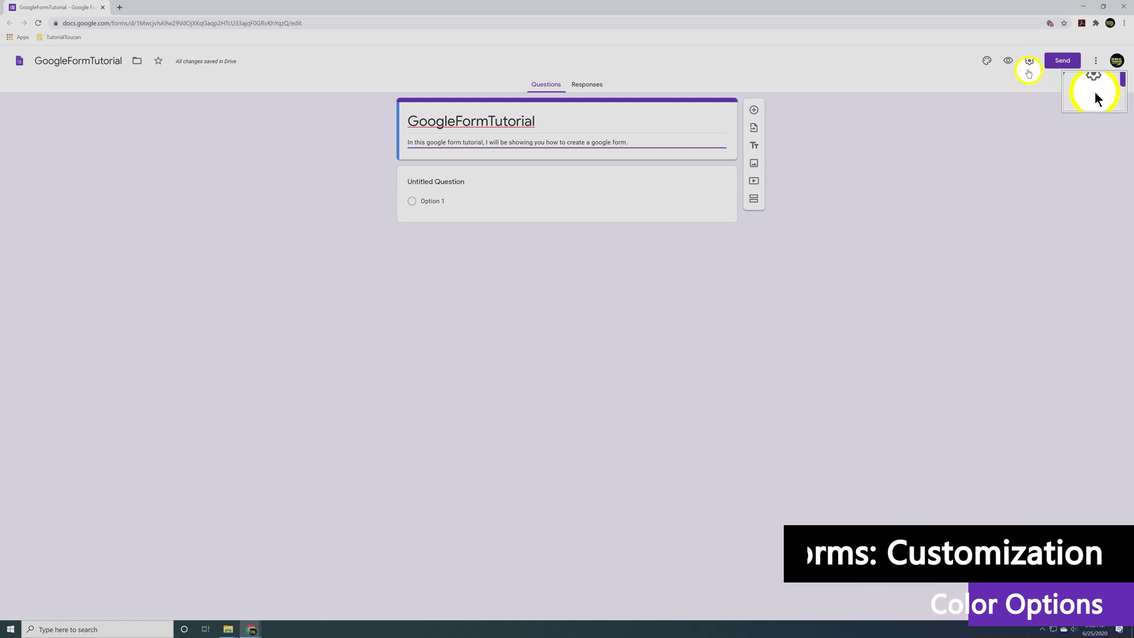
# Insert the purple bubbles image as the form's header
pyautogui.click(987, 61)
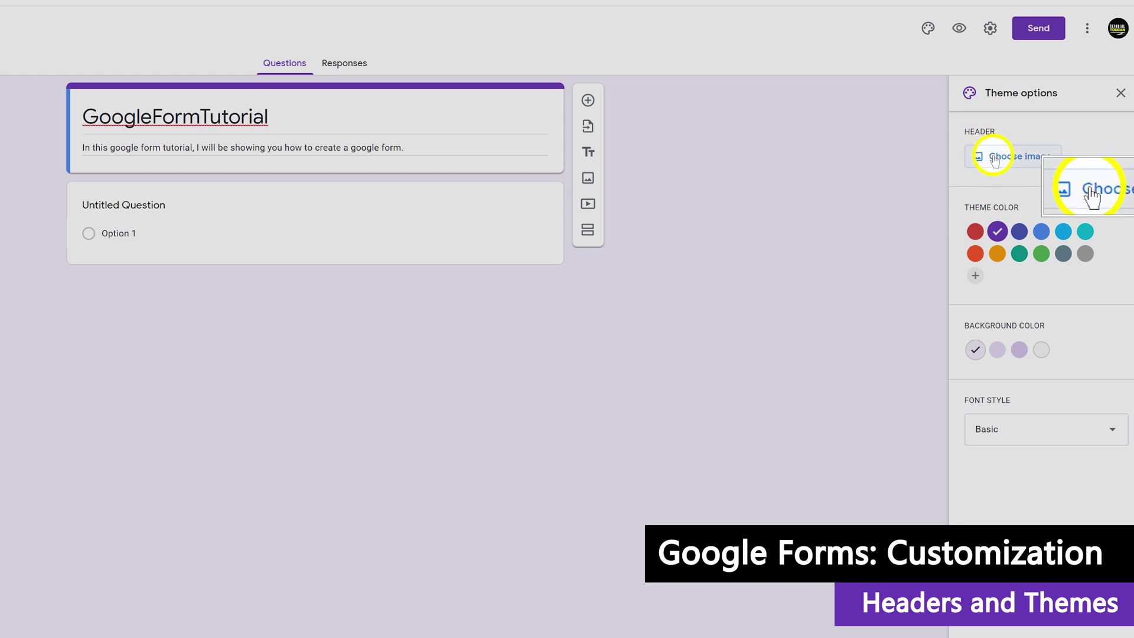
pyautogui.click(1034, 163)
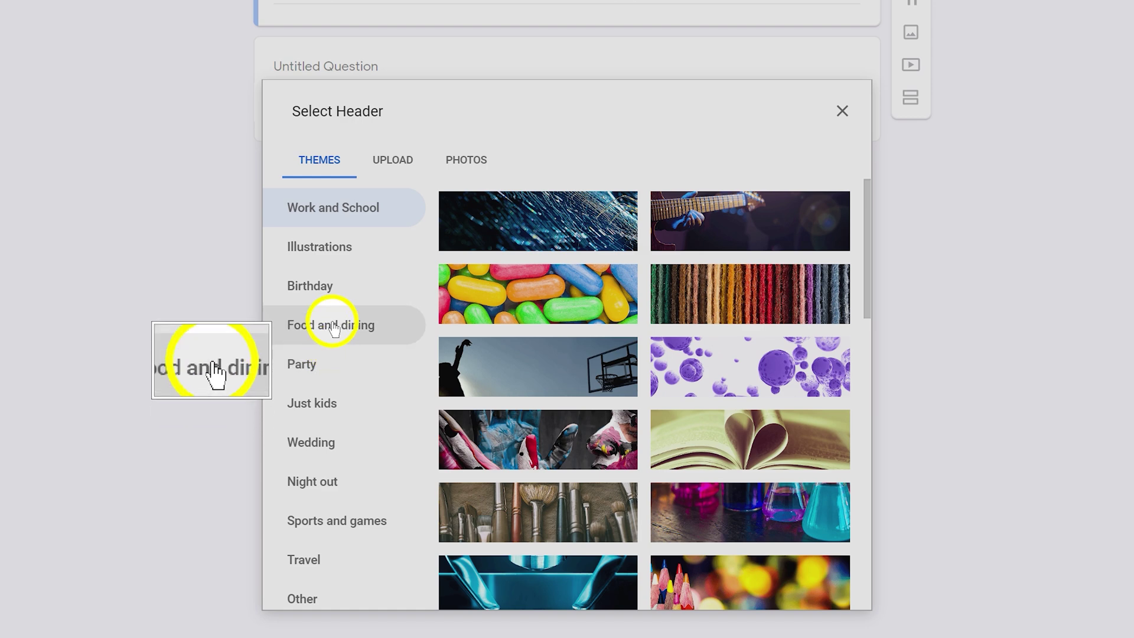
pyautogui.click(330, 324)
pyautogui.click(393, 163)
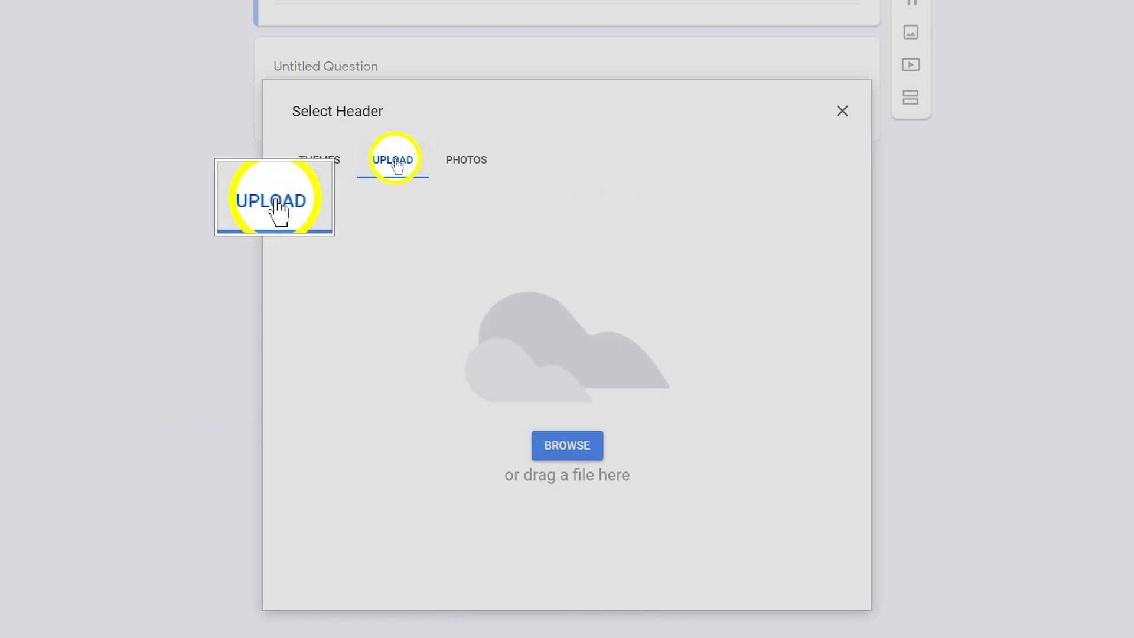
pyautogui.click(466, 163)
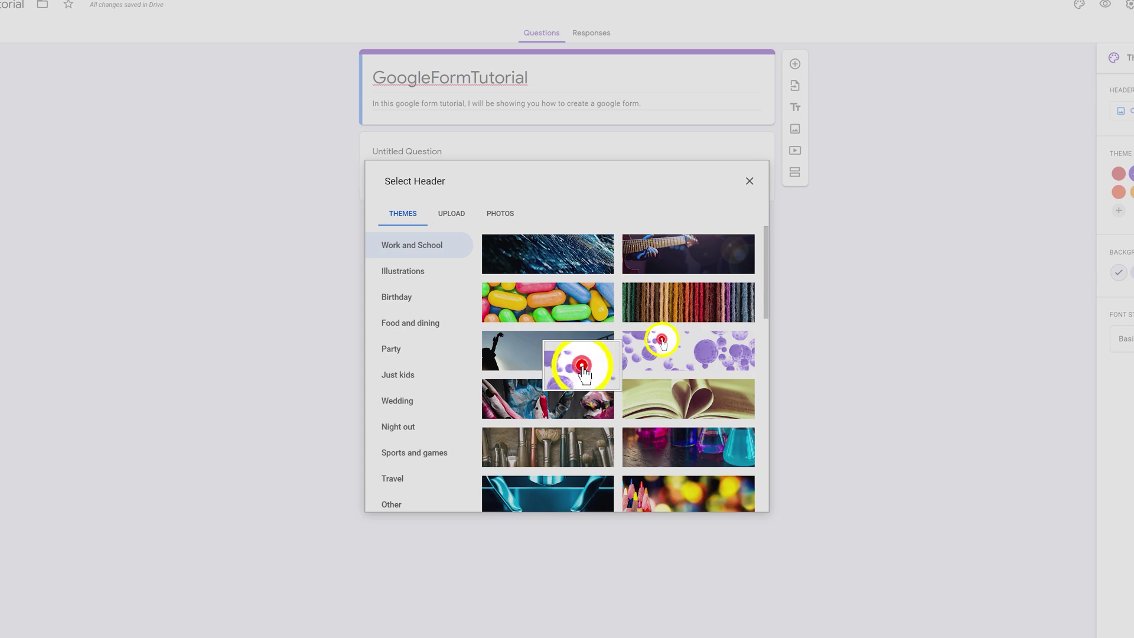
pyautogui.click(654, 341)
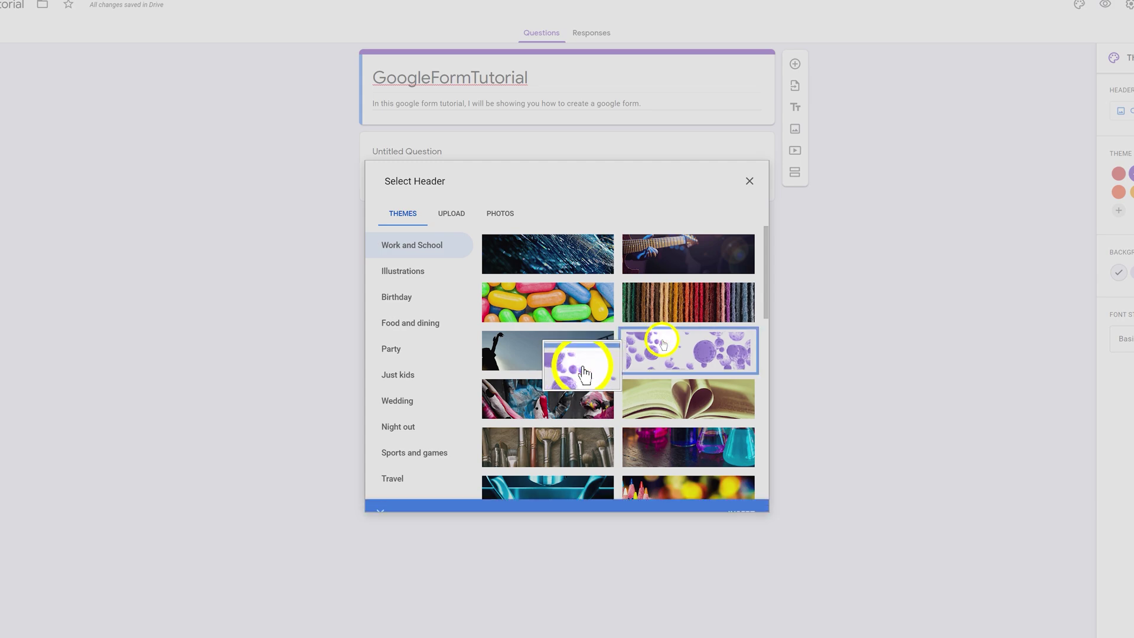
pyautogui.click(740, 497)
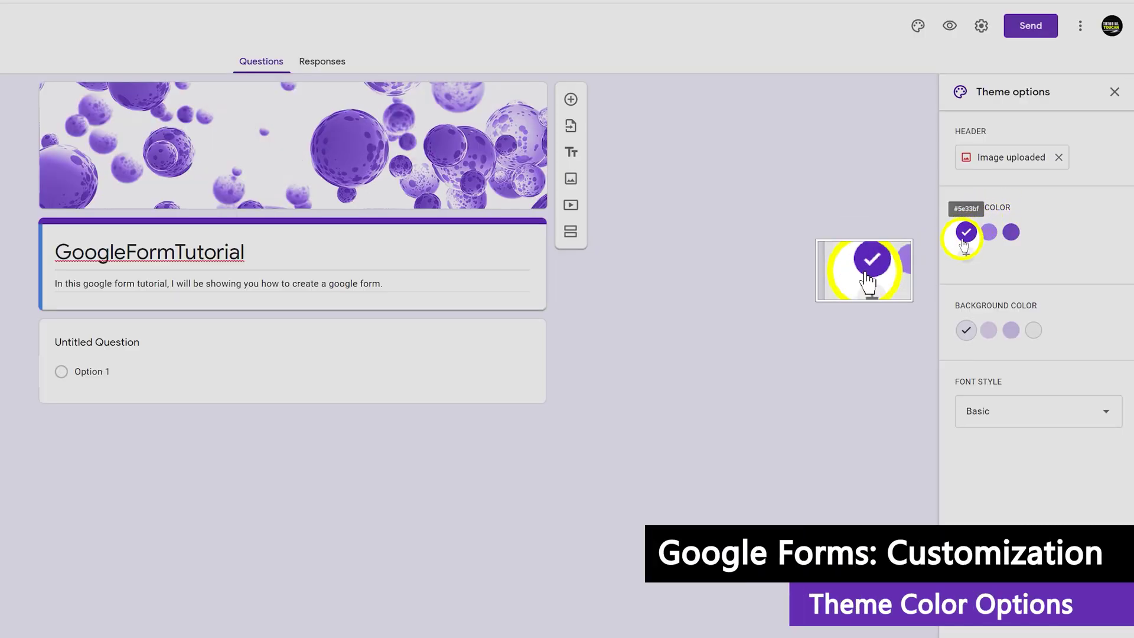
# Add a custom dark purple theme colour and a light purple background, trying the Playful font
pyautogui.click(988, 232)
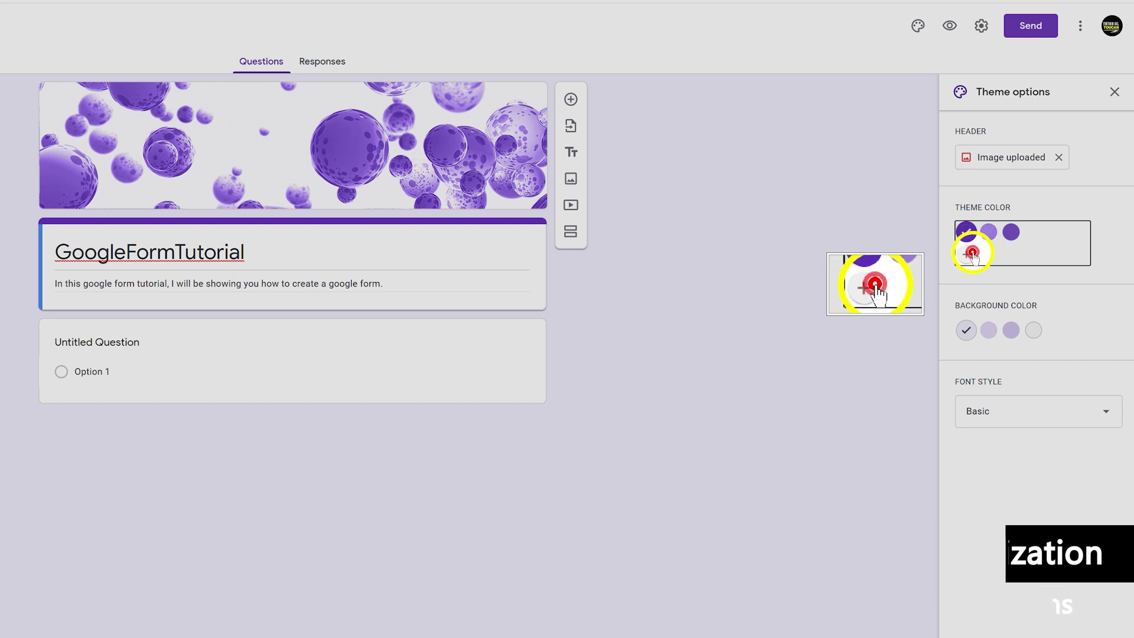
pyautogui.click(966, 329)
pyautogui.click(989, 330)
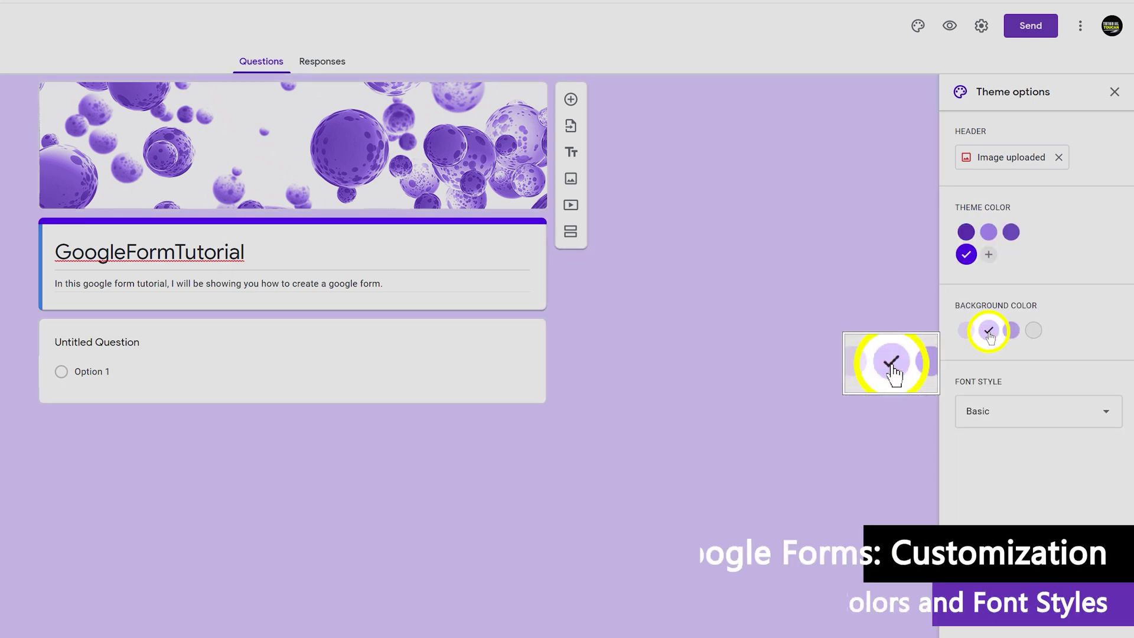
pyautogui.click(981, 412)
pyautogui.click(982, 419)
pyautogui.click(981, 411)
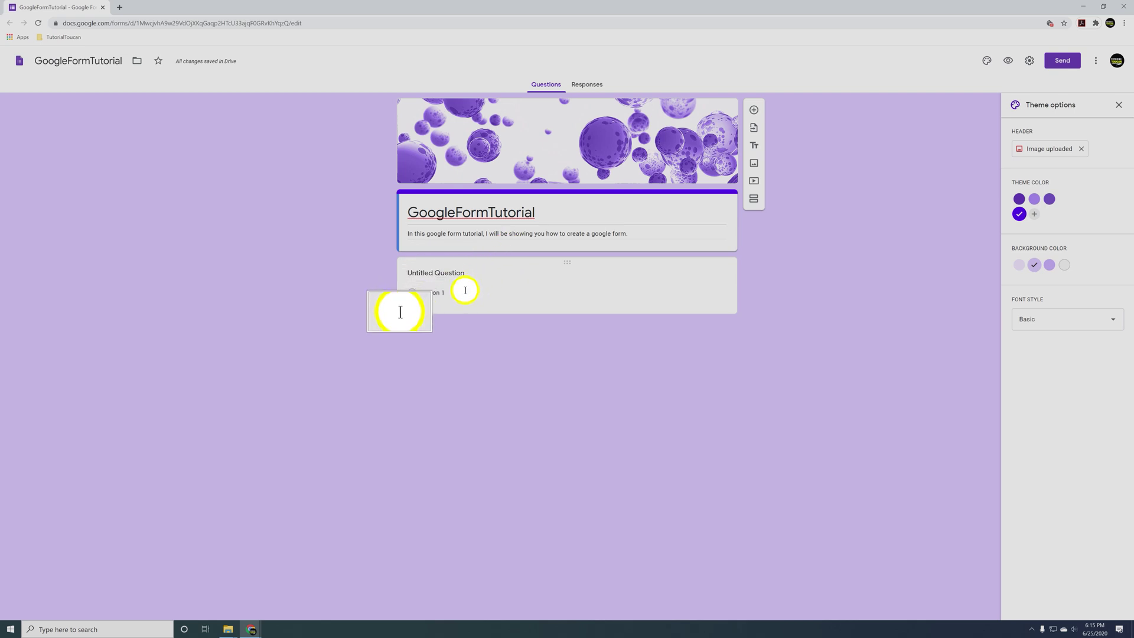
pyautogui.click(412, 273)
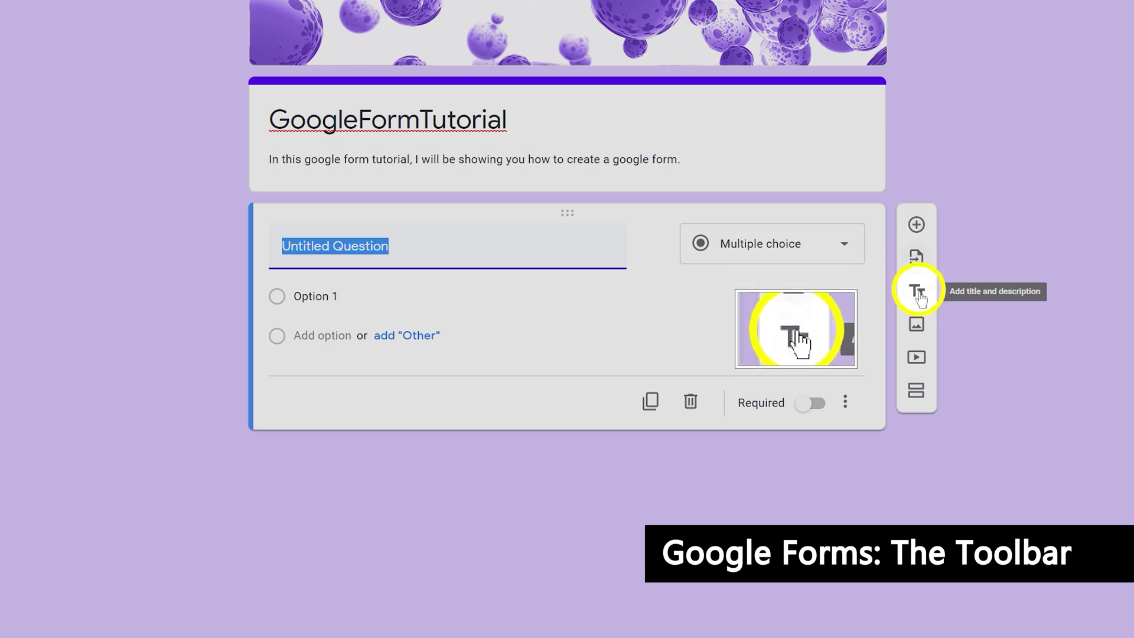
pyautogui.click(683, 124)
pyautogui.click(848, 261)
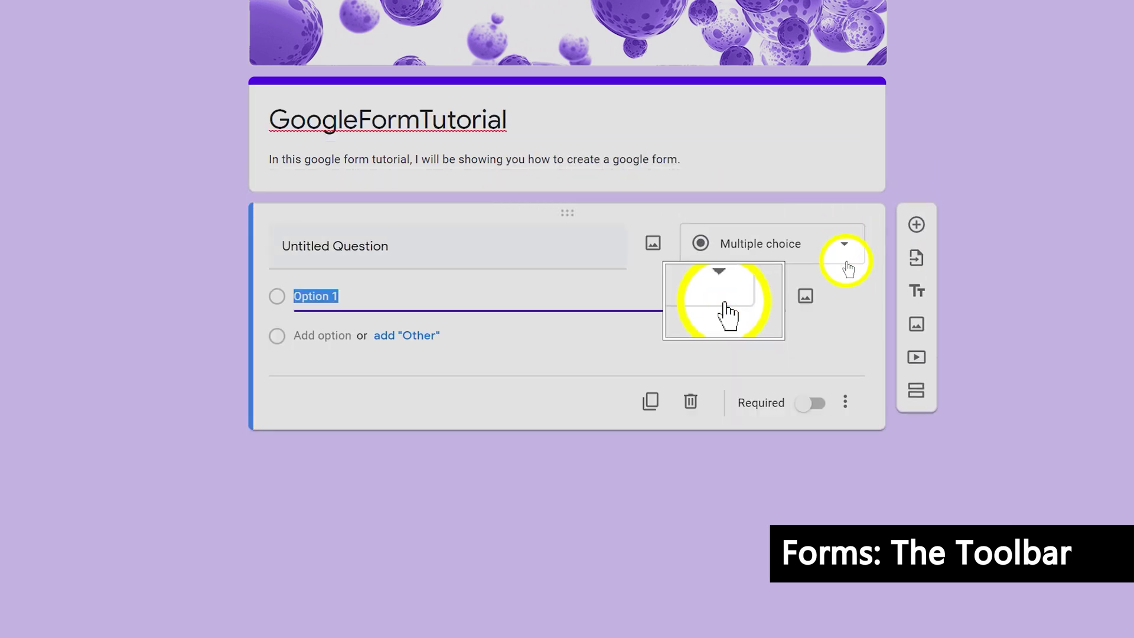
pyautogui.click(778, 176)
pyautogui.click(838, 258)
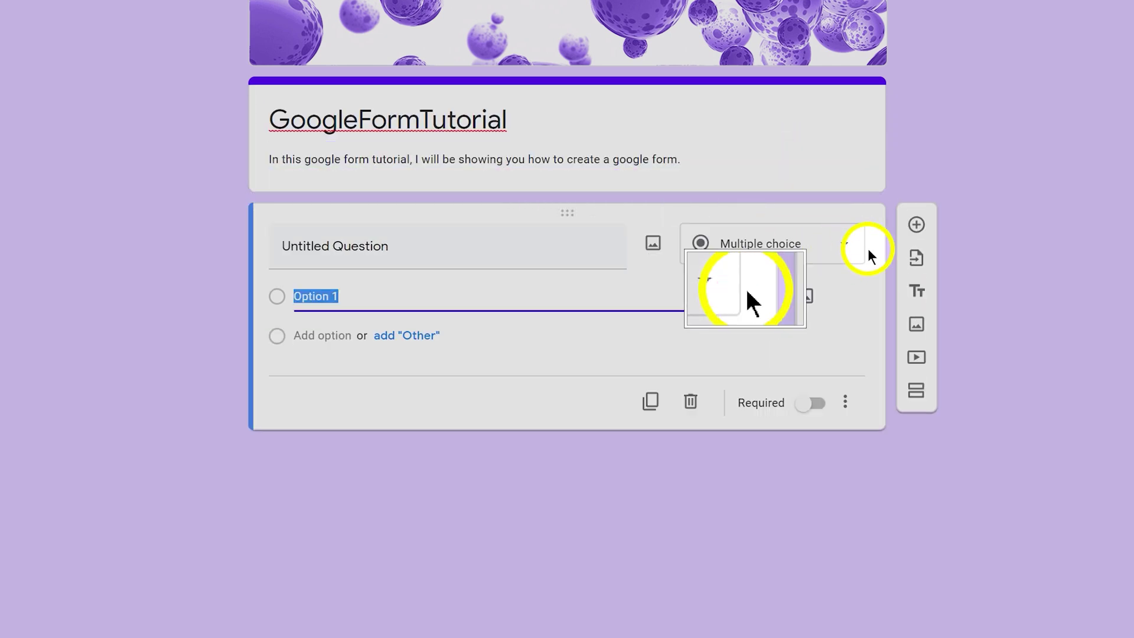
pyautogui.click(826, 156)
pyautogui.click(835, 252)
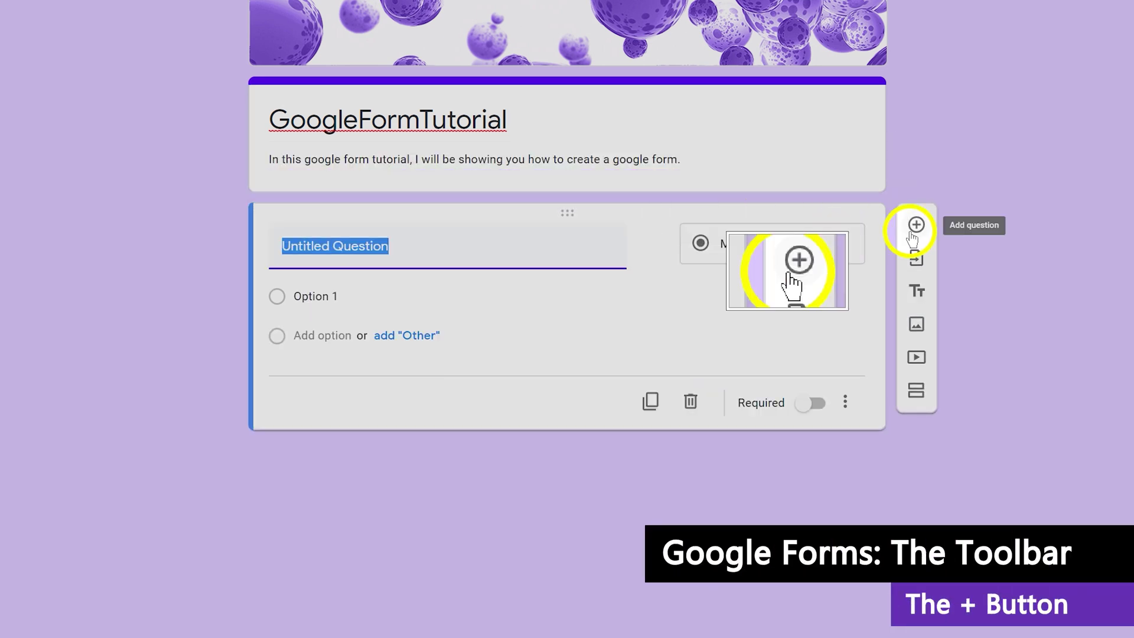
pyautogui.click(913, 235)
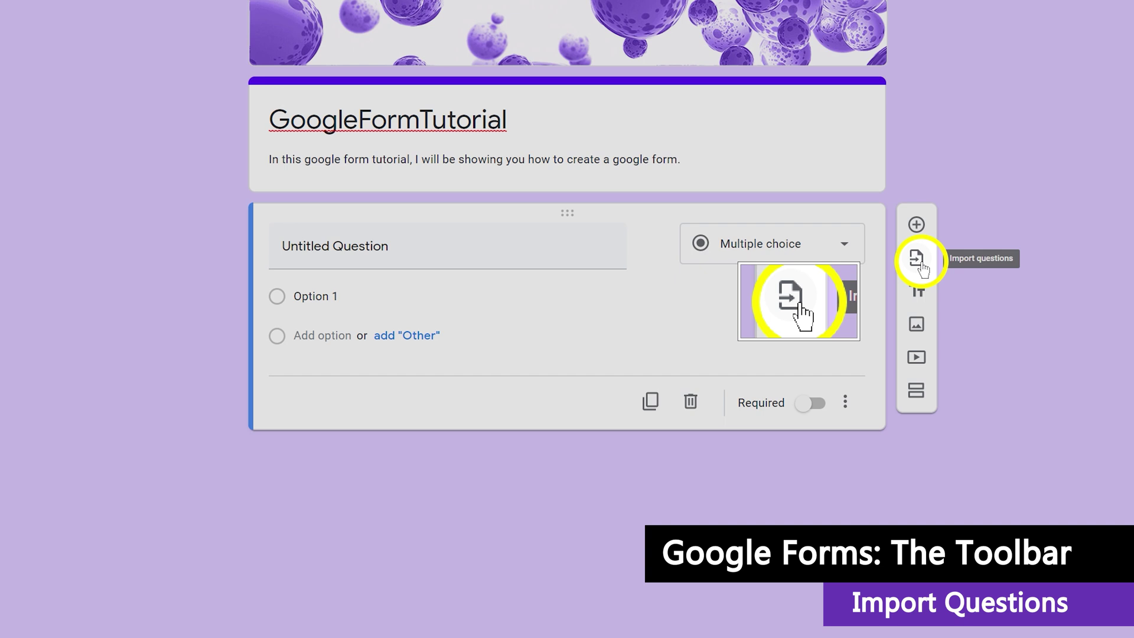
pyautogui.click(917, 260)
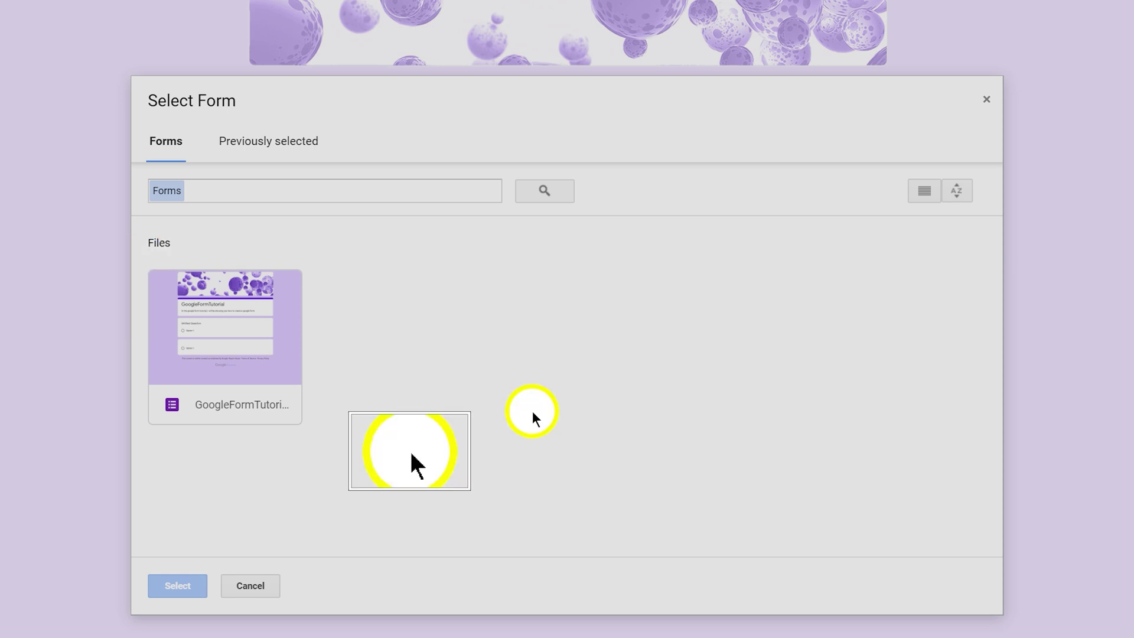
pyautogui.click(300, 338)
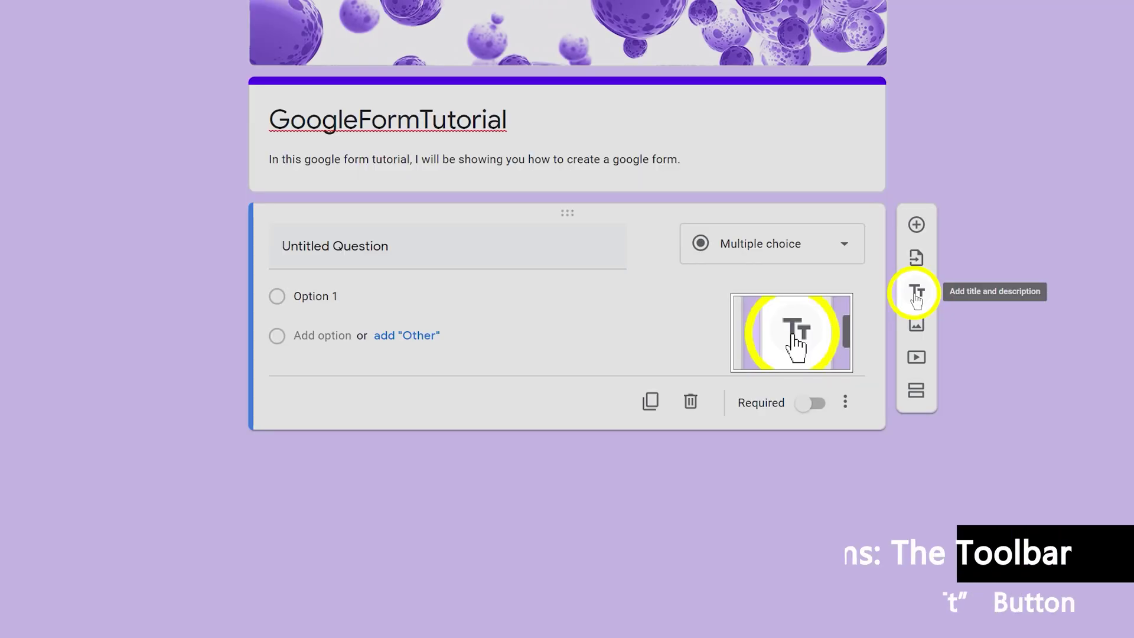
pyautogui.click(915, 296)
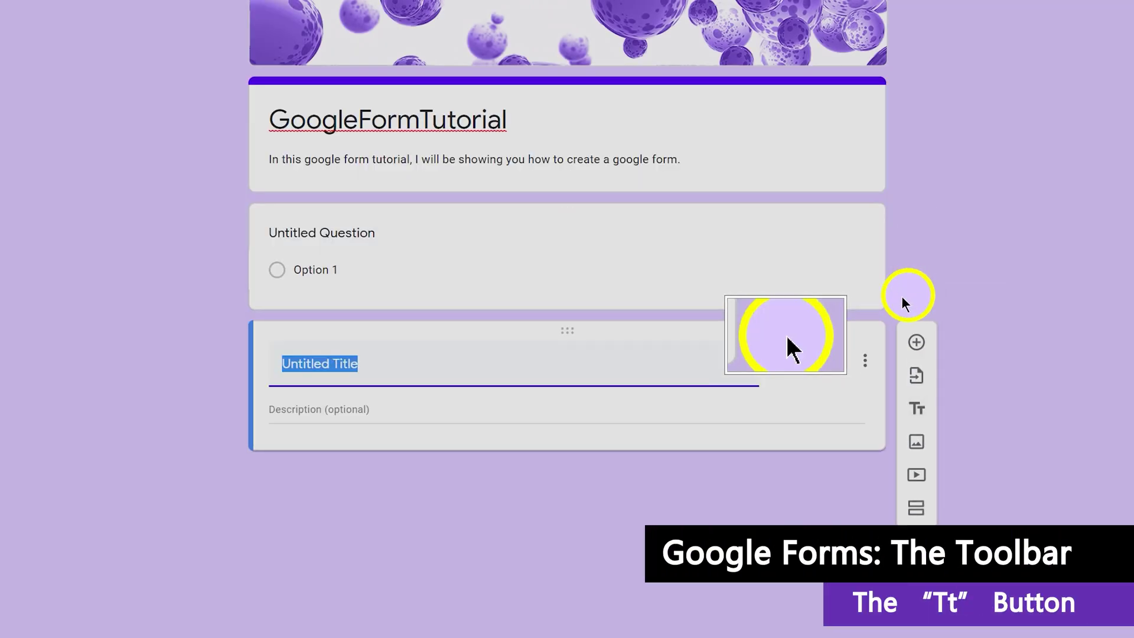
pyautogui.click(317, 409)
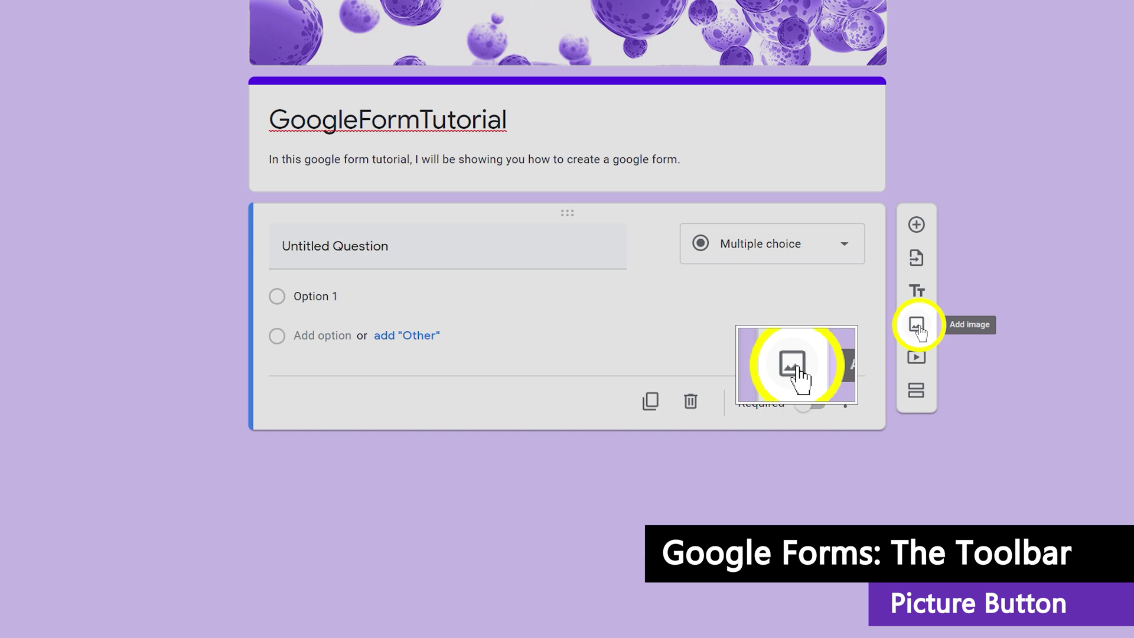
pyautogui.click(918, 326)
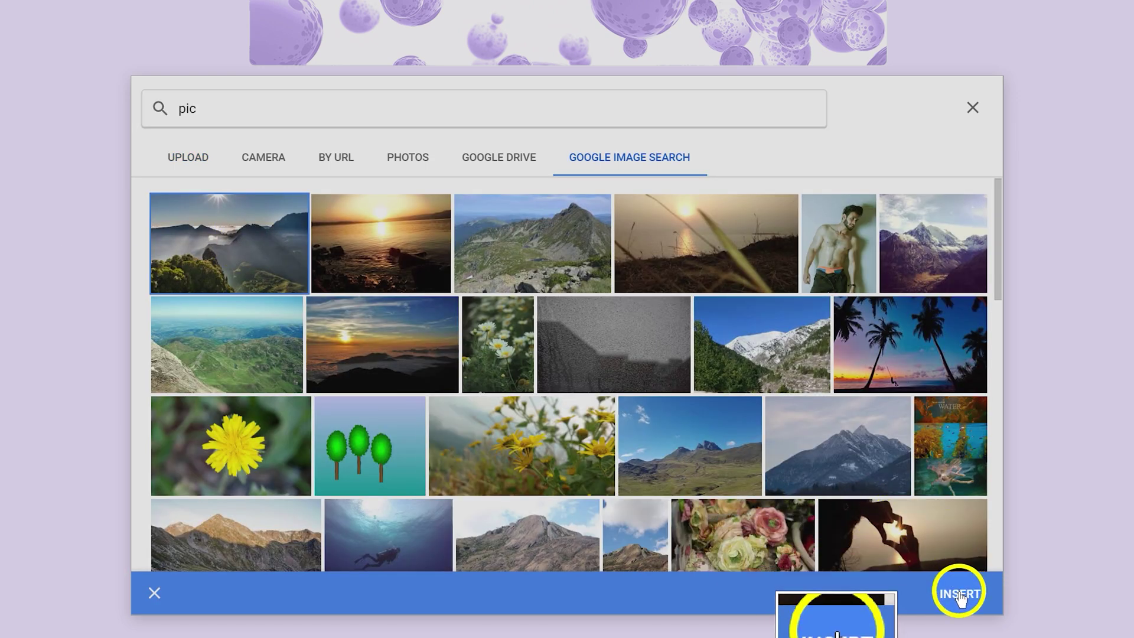
pyautogui.click(959, 593)
pyautogui.write('A Title')
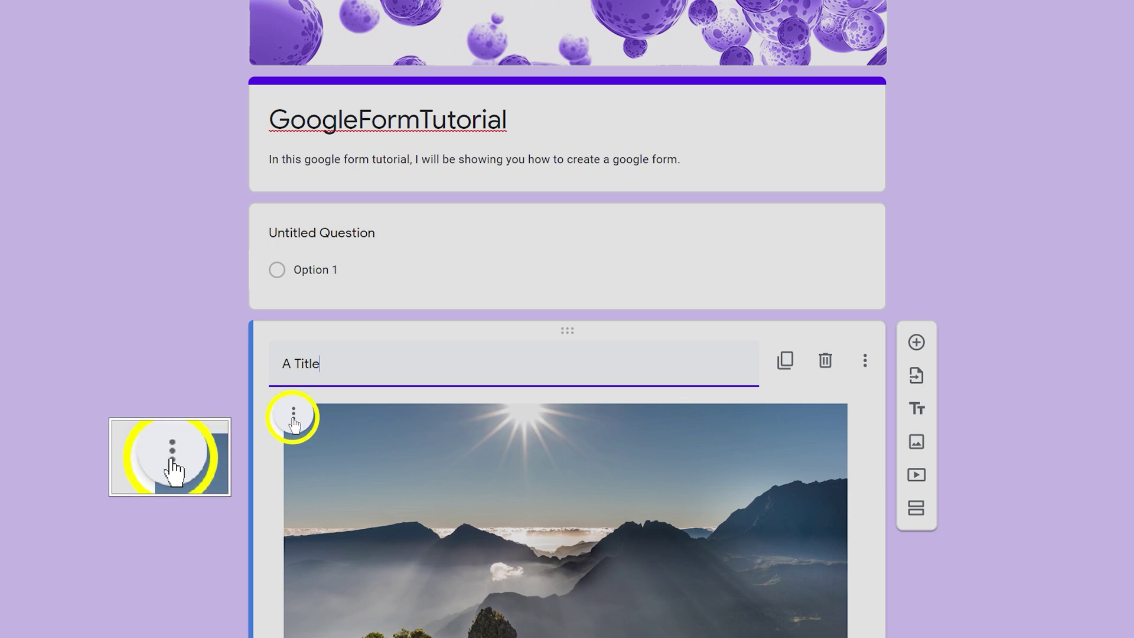
pyautogui.click(293, 421)
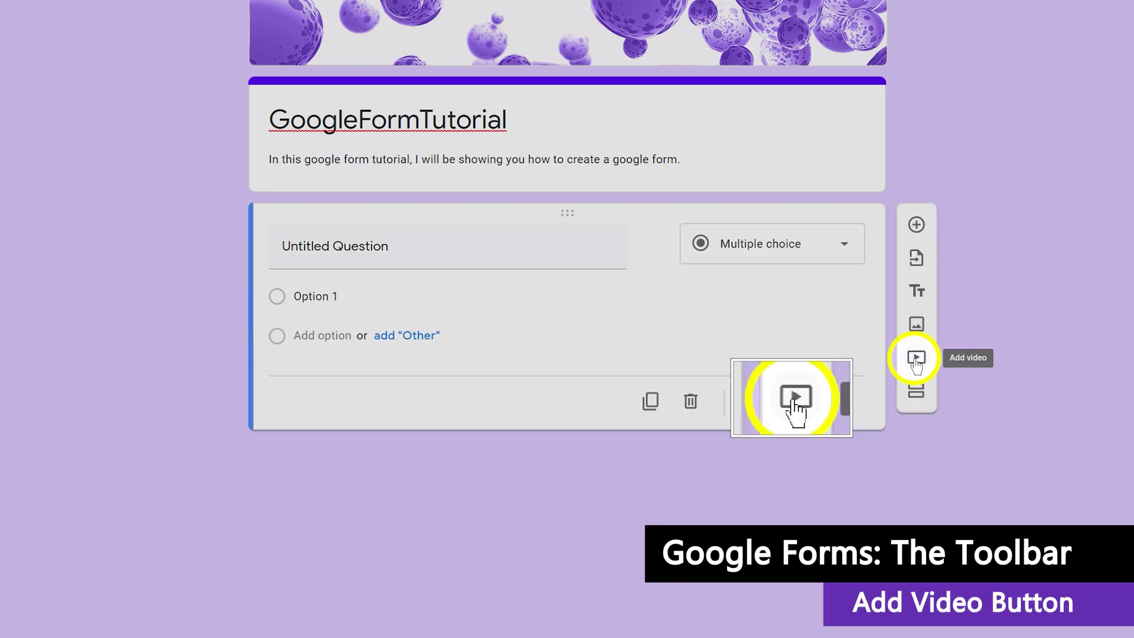
pyautogui.click(916, 361)
pyautogui.click(262, 190)
pyautogui.write('become a snipping tool pro')
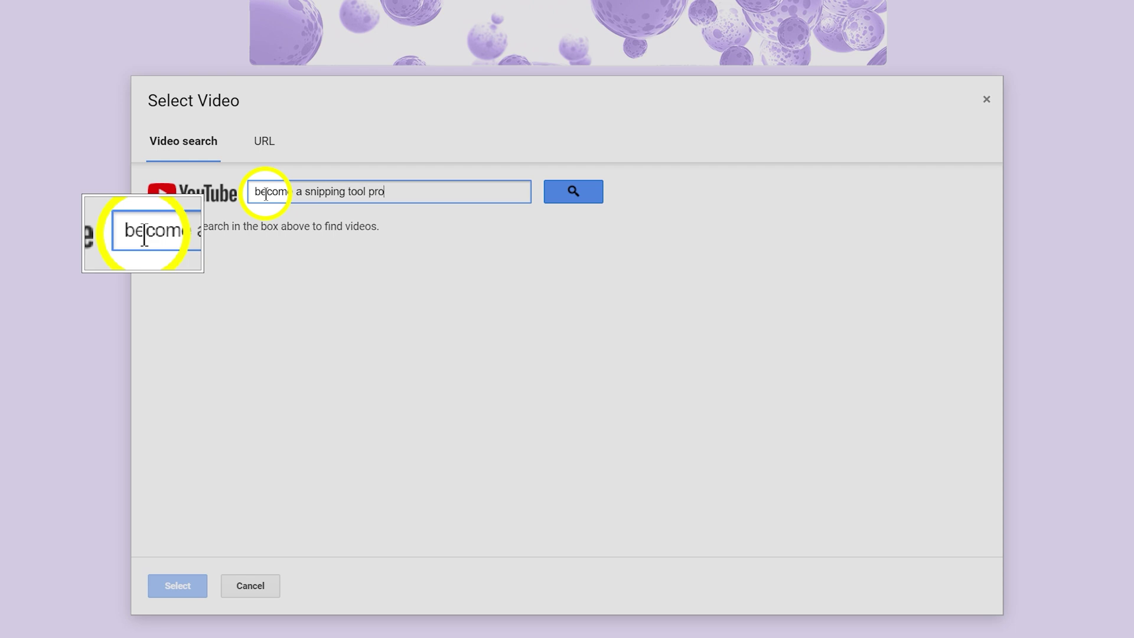
pyautogui.press('Return')
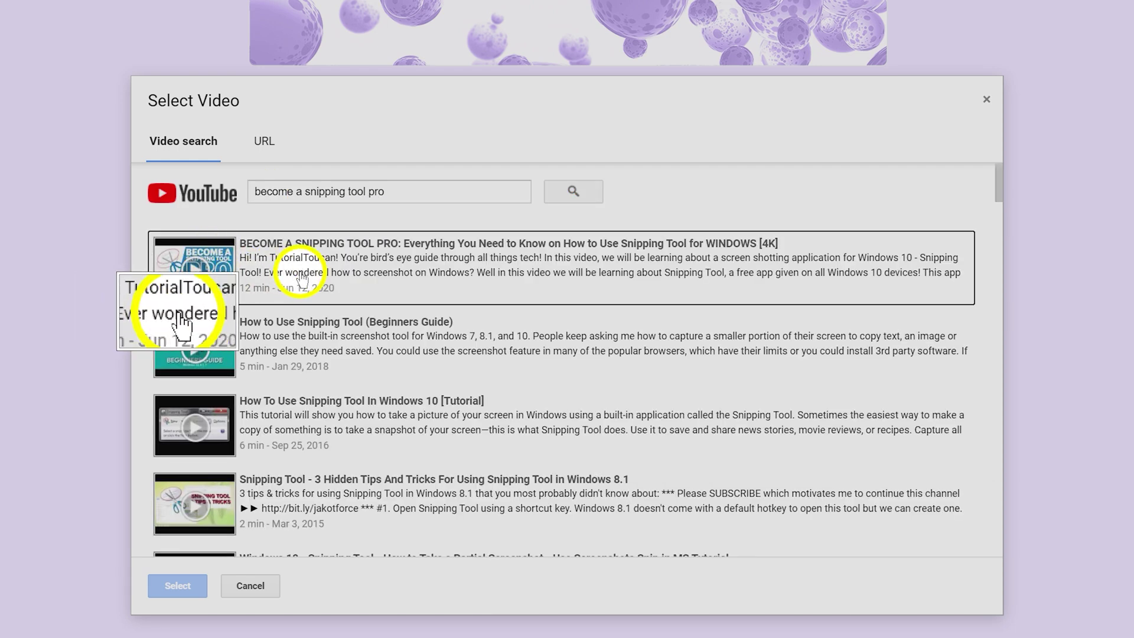
pyautogui.click(302, 277)
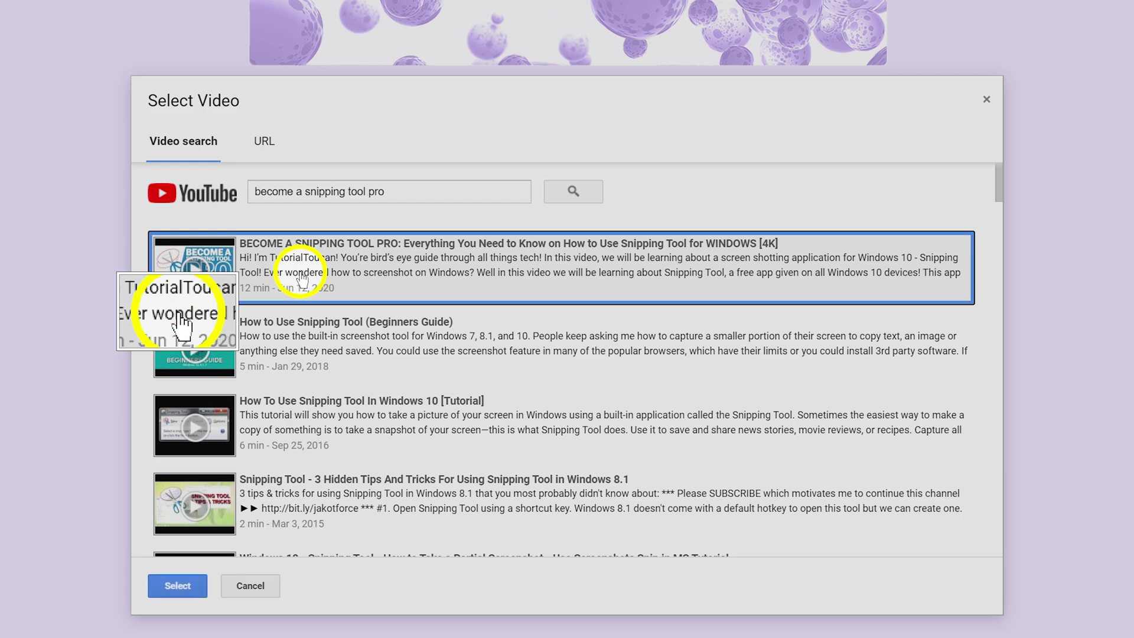
pyautogui.click(177, 585)
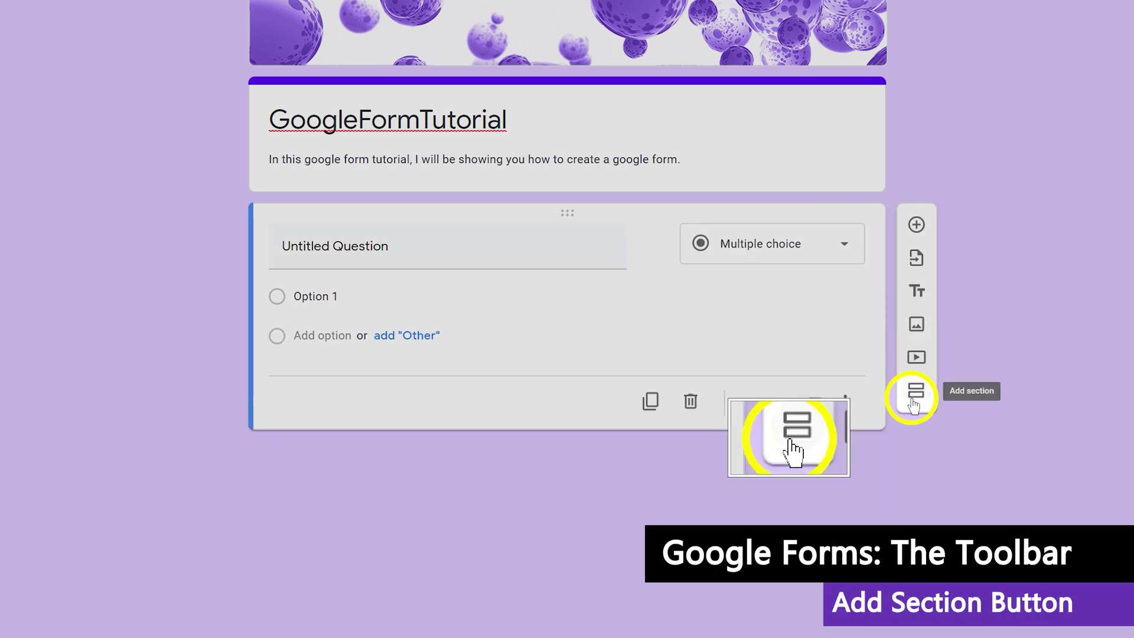
pyautogui.click(913, 404)
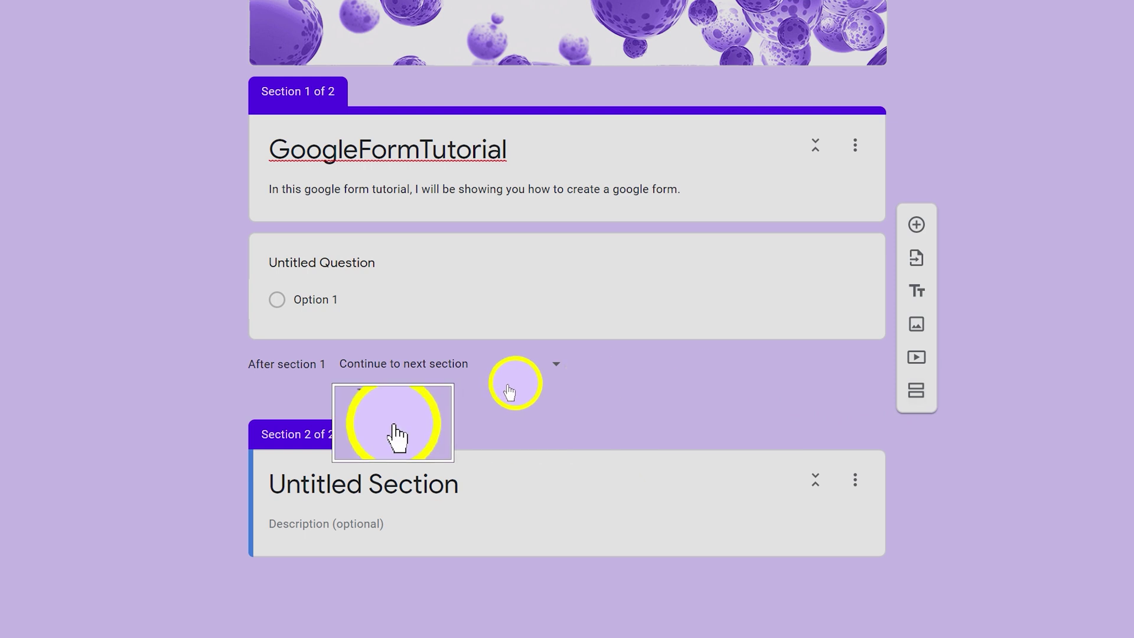
pyautogui.click(299, 482)
pyautogui.click(290, 525)
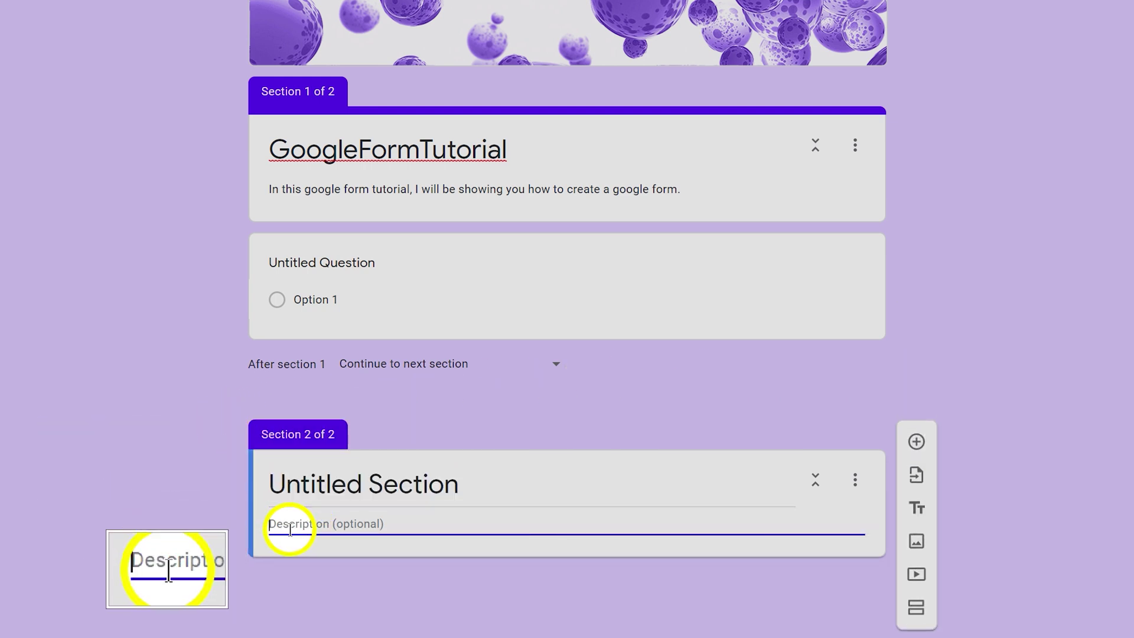
pyautogui.click(272, 408)
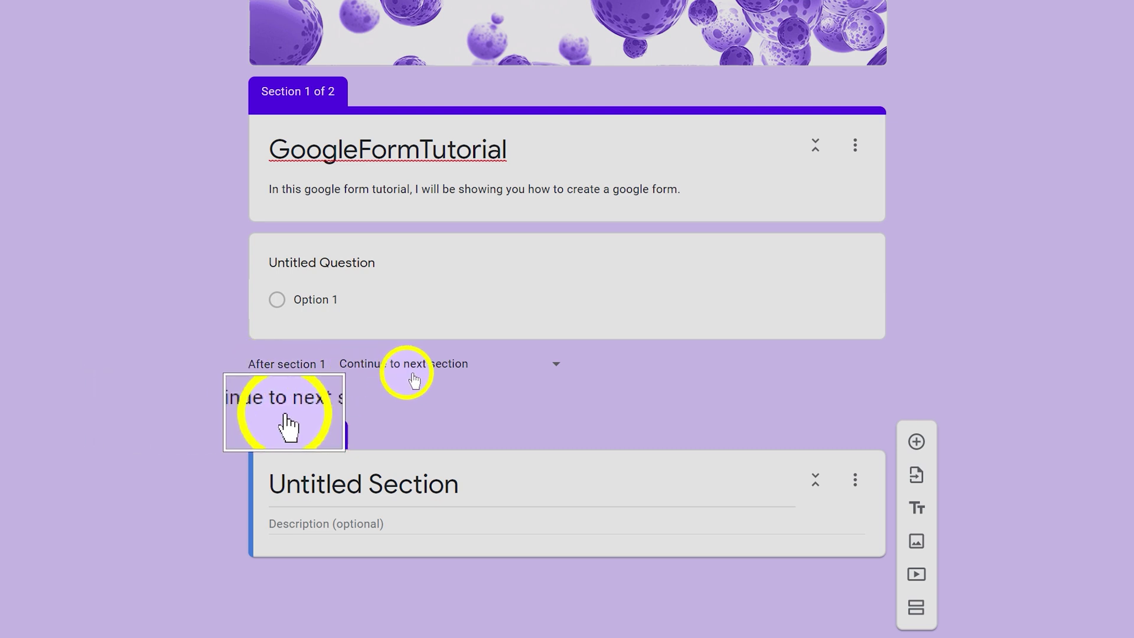
pyautogui.click(450, 367)
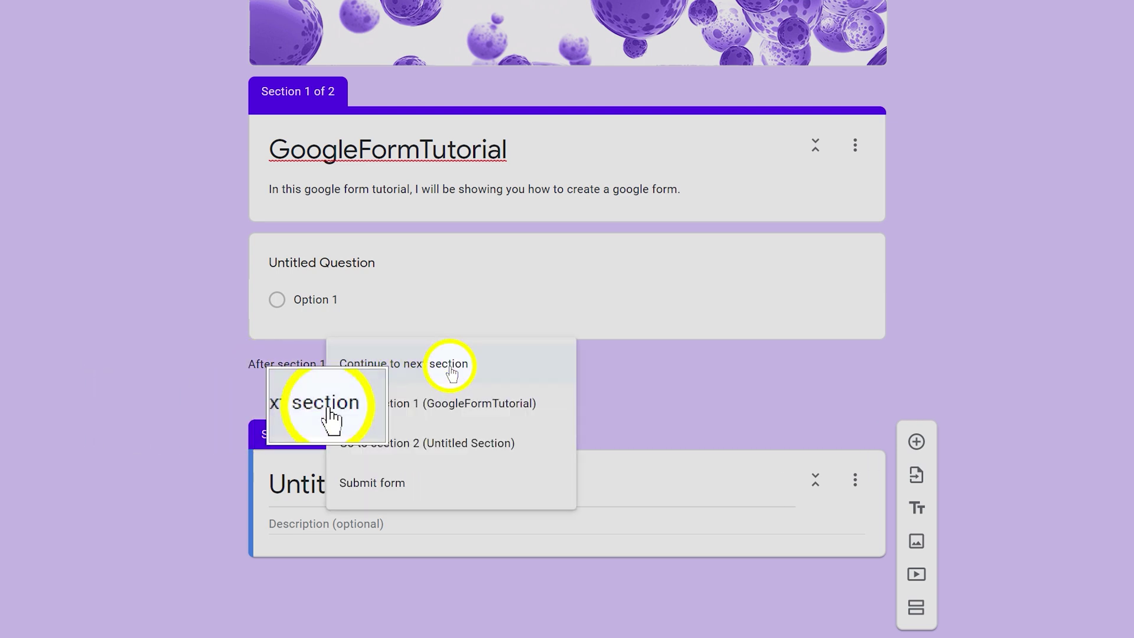
pyautogui.click(348, 367)
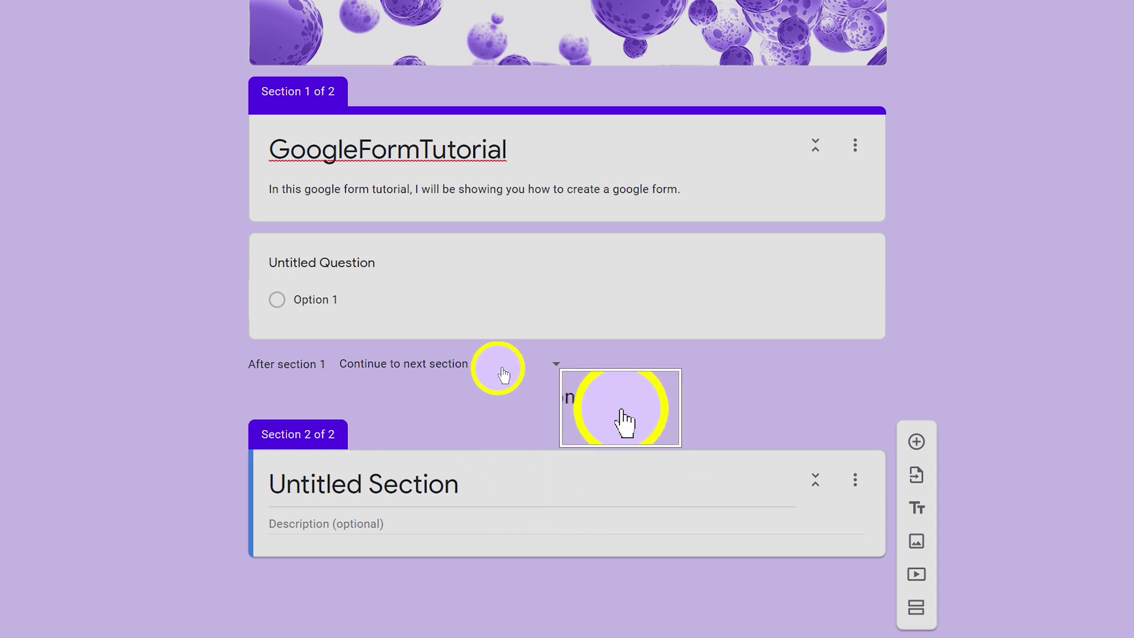
pyautogui.click(555, 363)
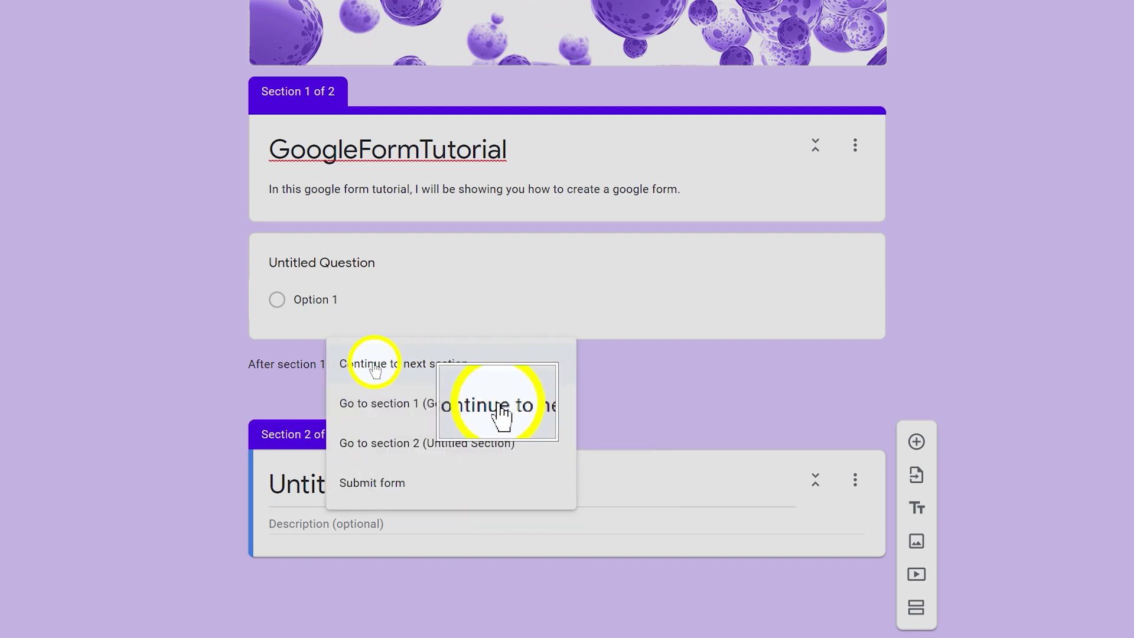
pyautogui.click(411, 363)
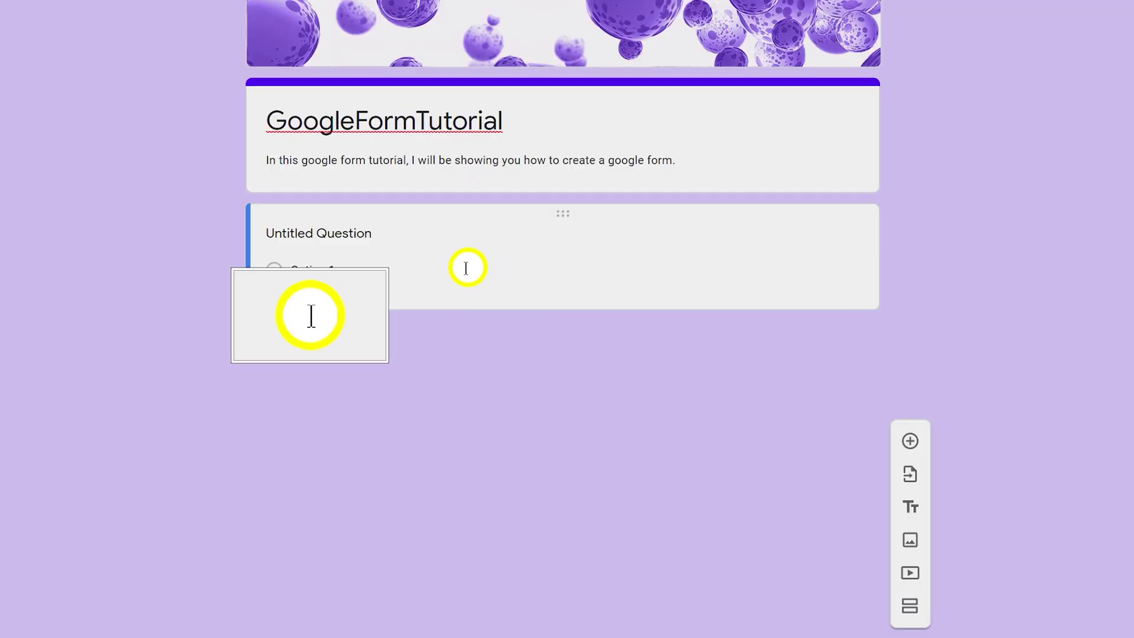
# Retitle the question to 'my question?' and view the question type choices
pyautogui.click(462, 268)
pyautogui.click(337, 248)
pyautogui.write('my question?')
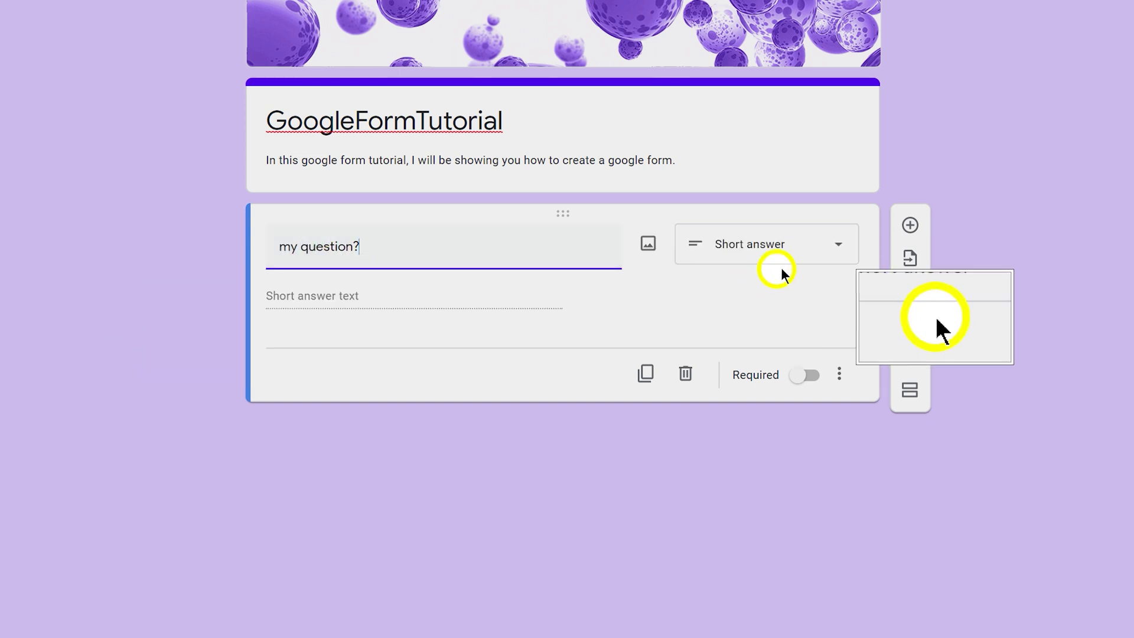
pyautogui.click(838, 248)
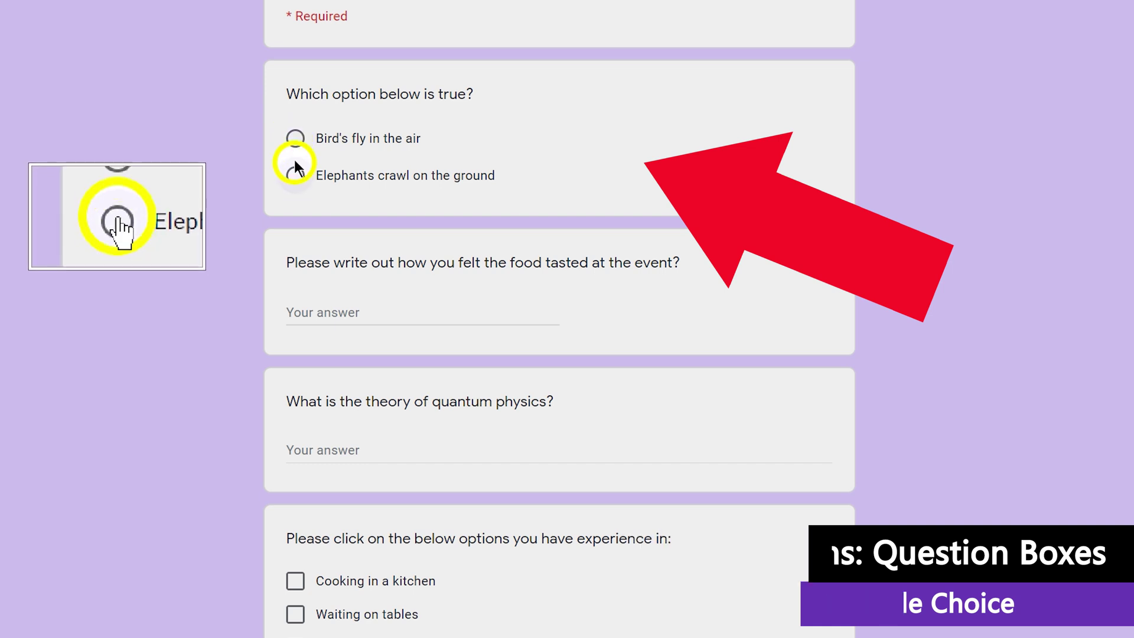
# In preview, choose 'Bird's fly in the air', type a food answer, and paste a quantum physics paragraph
pyautogui.click(293, 139)
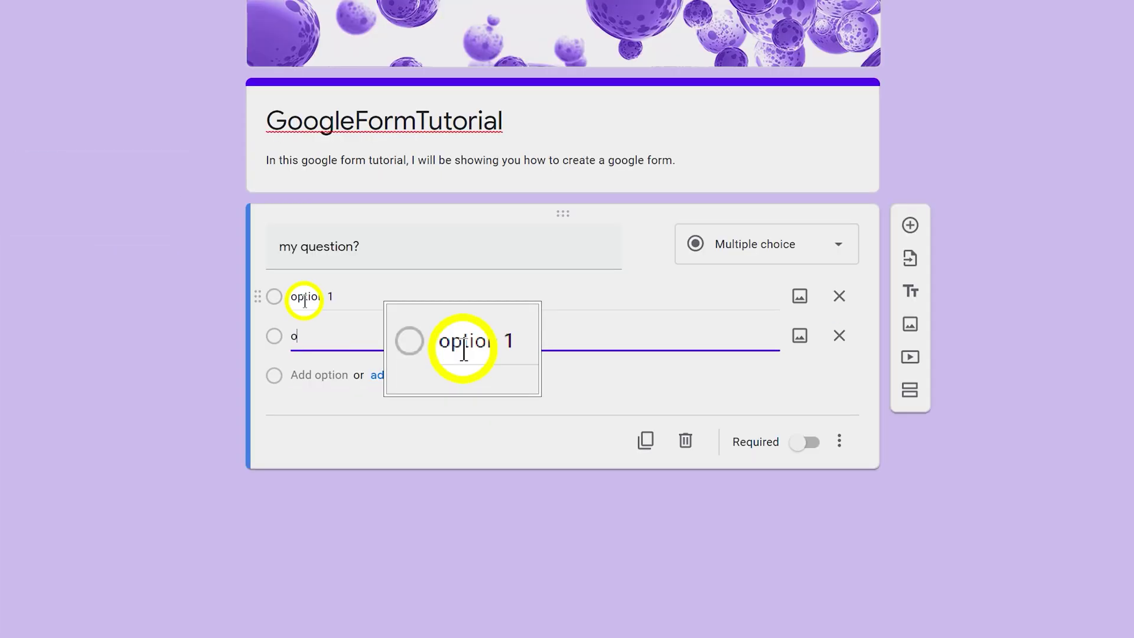
pyautogui.press('Return')
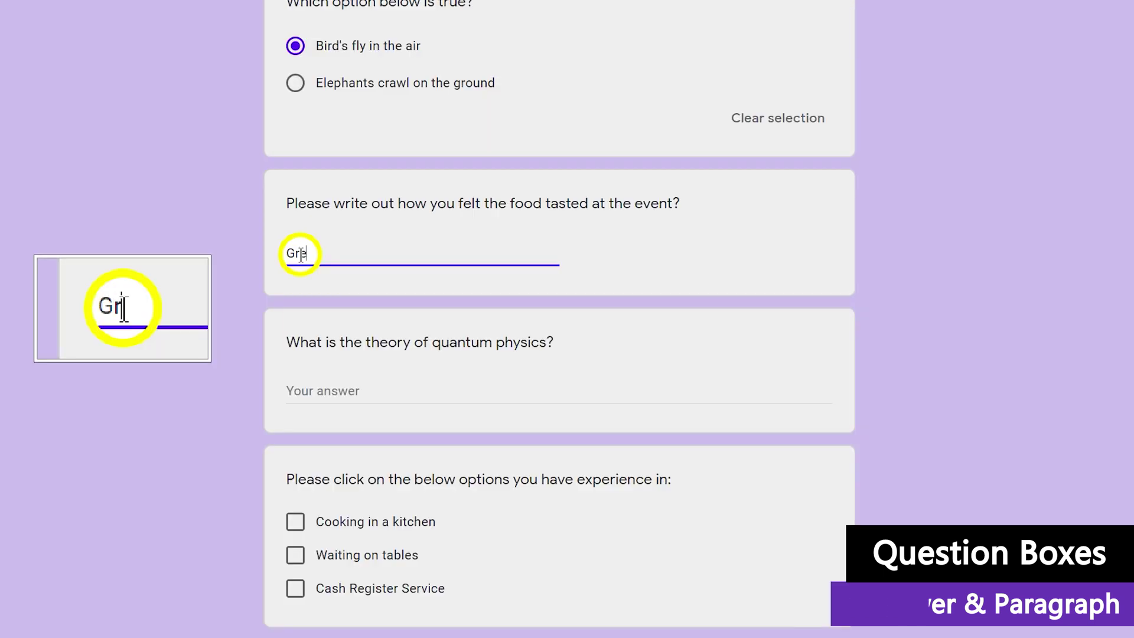
pyautogui.write('eat')
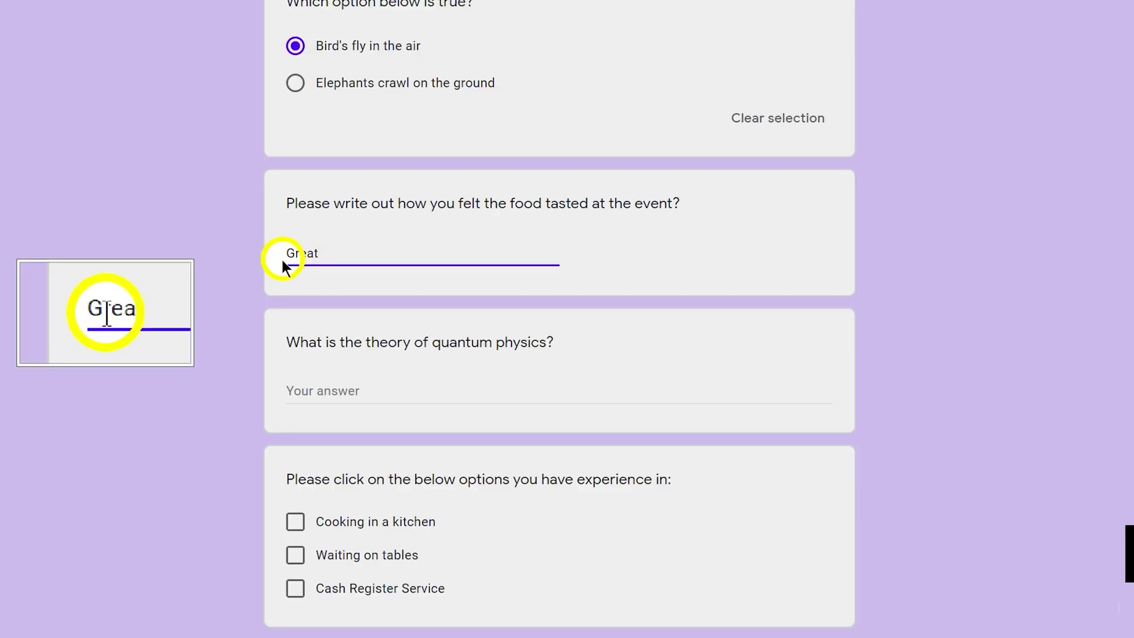
pyautogui.scroll(-2, 263, 263)
pyautogui.click(287, 298)
pyautogui.write("Put simply, it's the physics that explains how everything works: the best description we have of the nature of the particles that make up matter and the forces with which they interact. Quantum physics underlies how atoms work, and so why chemistry and biology work as they do.")
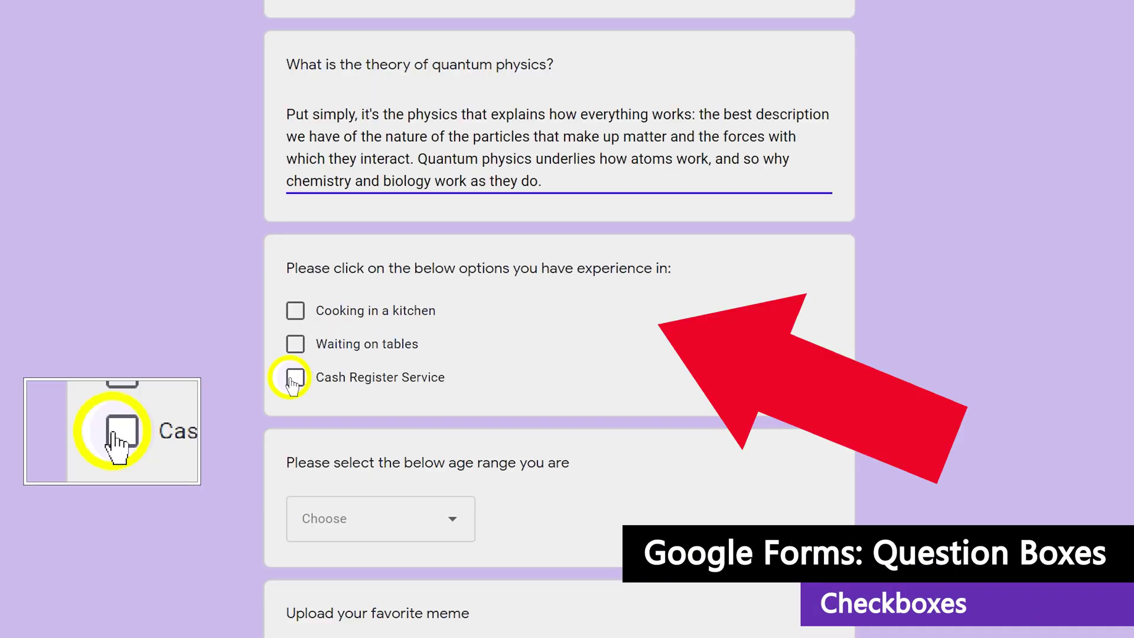
# Tick Cash Register Service, Waiting on tables and Cooking in a kitchen, and choose Prefer Not to Answer for age
pyautogui.click(294, 377)
pyautogui.click(294, 343)
pyautogui.click(291, 310)
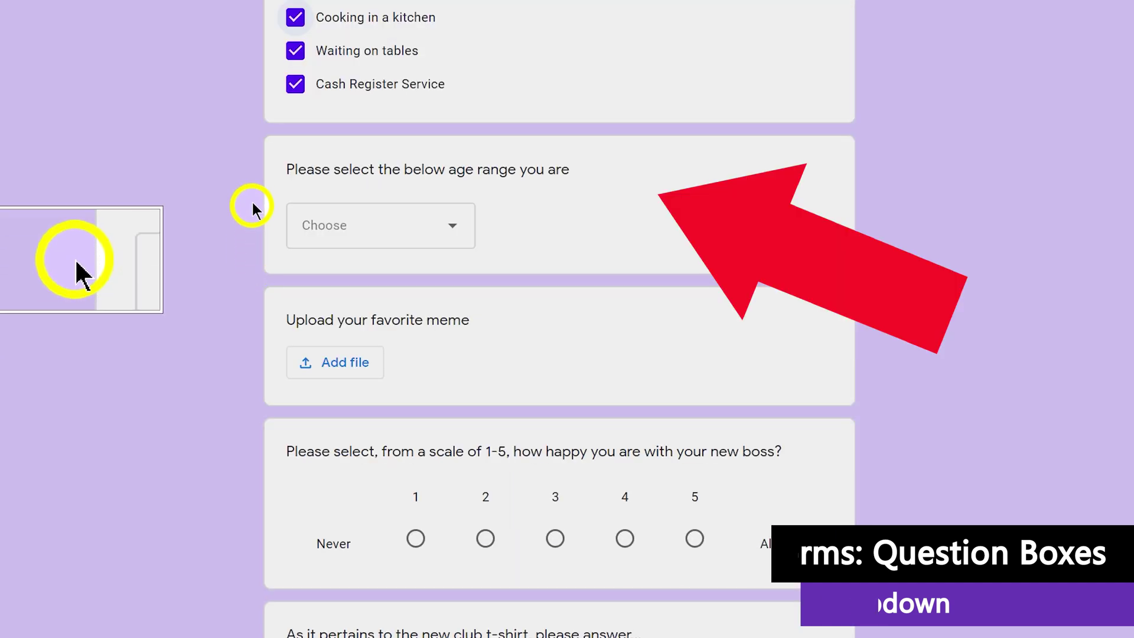
pyautogui.click(358, 224)
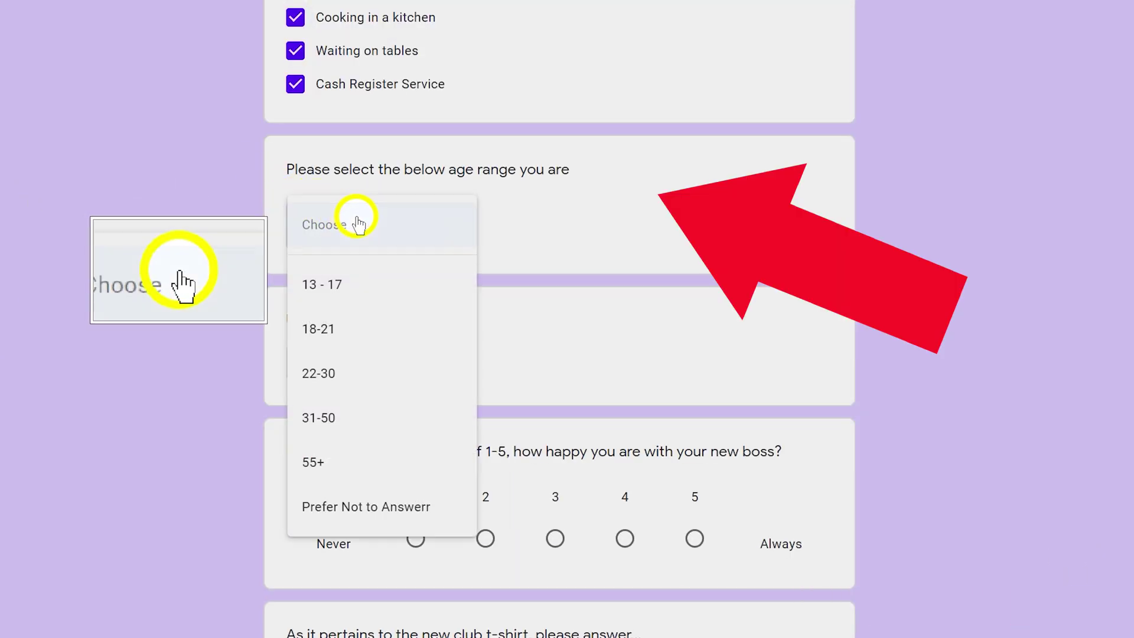
pyautogui.click(316, 509)
pyautogui.scroll(-4, 254, 210)
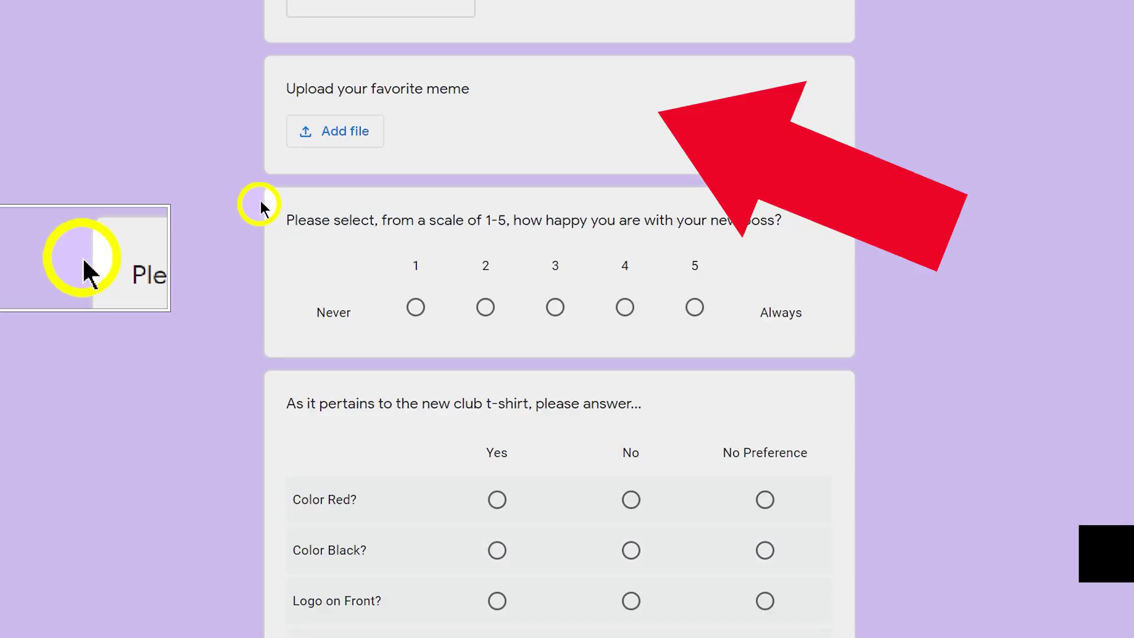
# Close the meme upload window, label the scale ends 'always' and 'never', and try answers 1, 5, 3
pyautogui.click(304, 132)
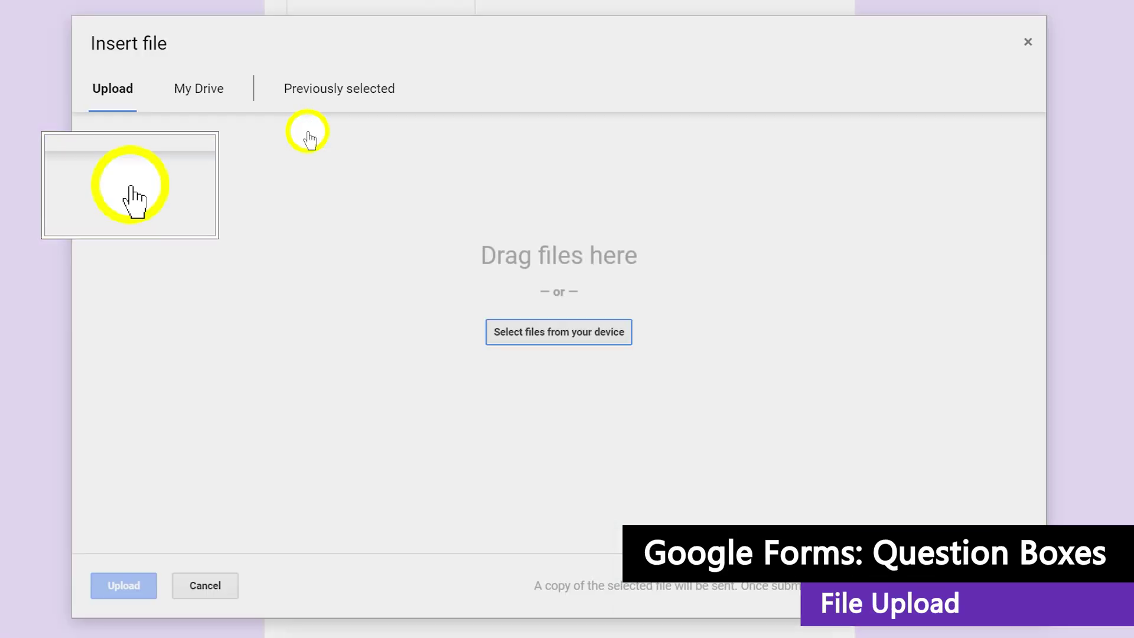
pyautogui.click(1028, 42)
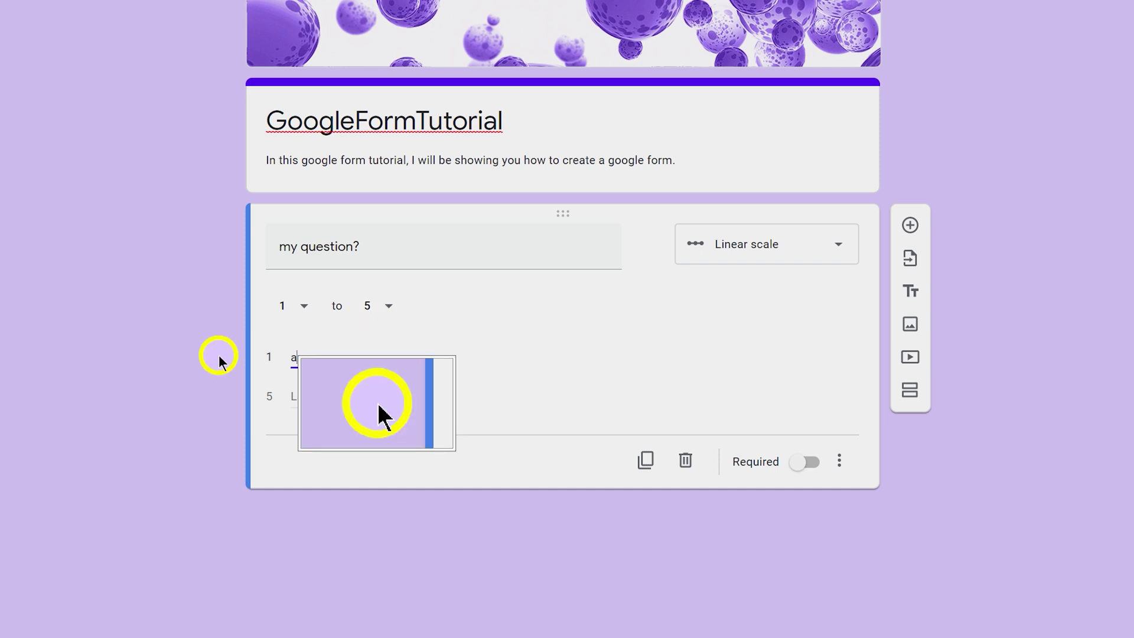
pyautogui.write('lways')
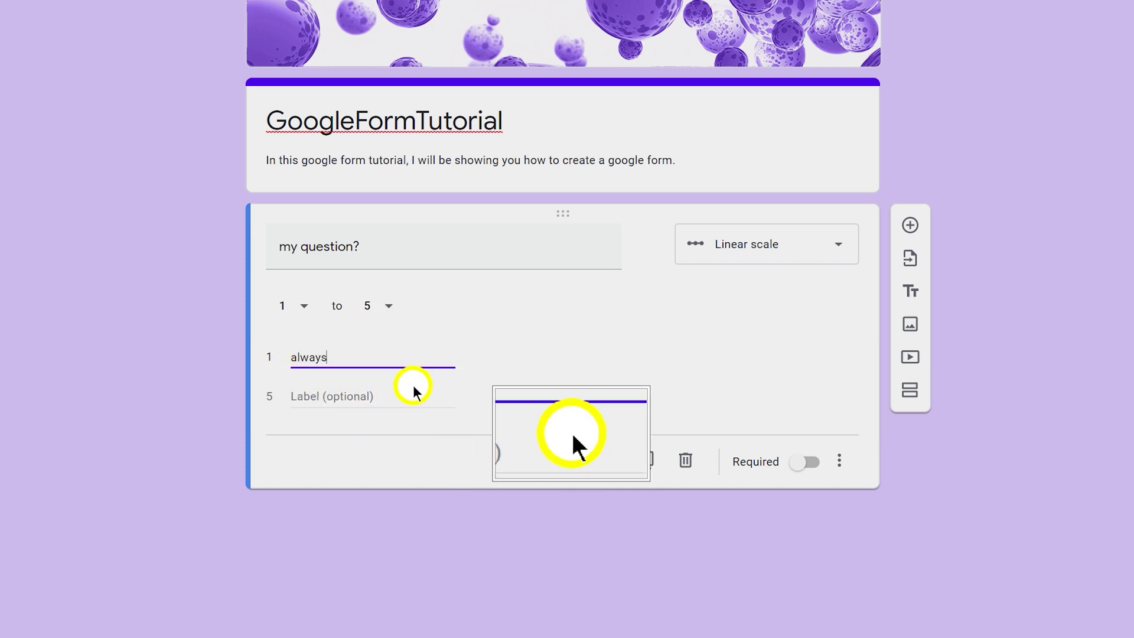
pyautogui.click(413, 391)
pyautogui.write('never')
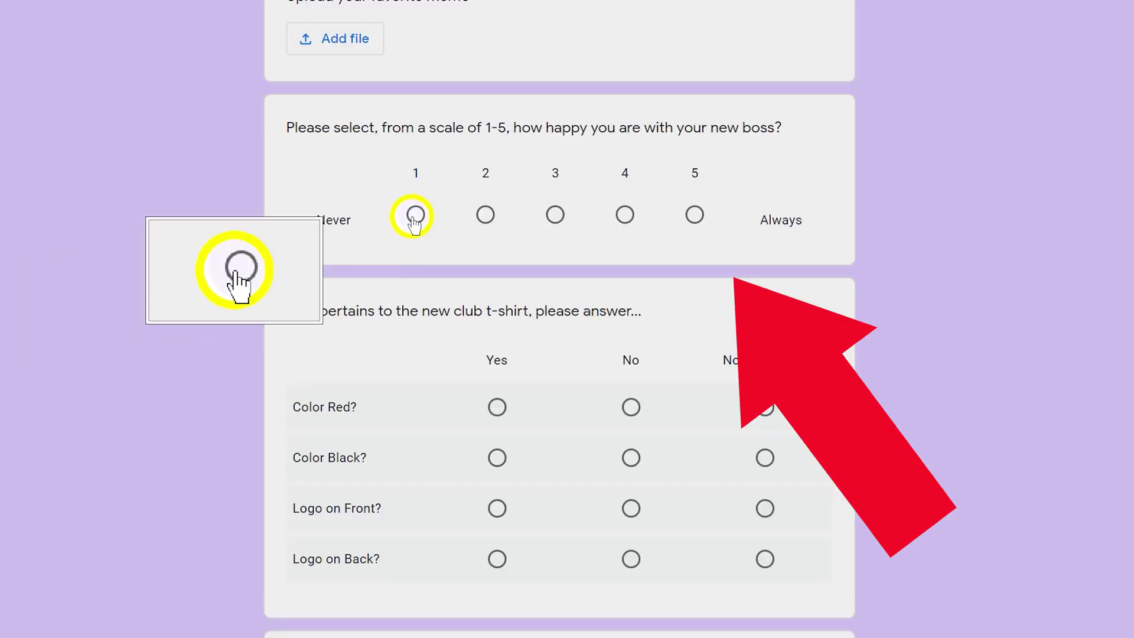
pyautogui.click(415, 215)
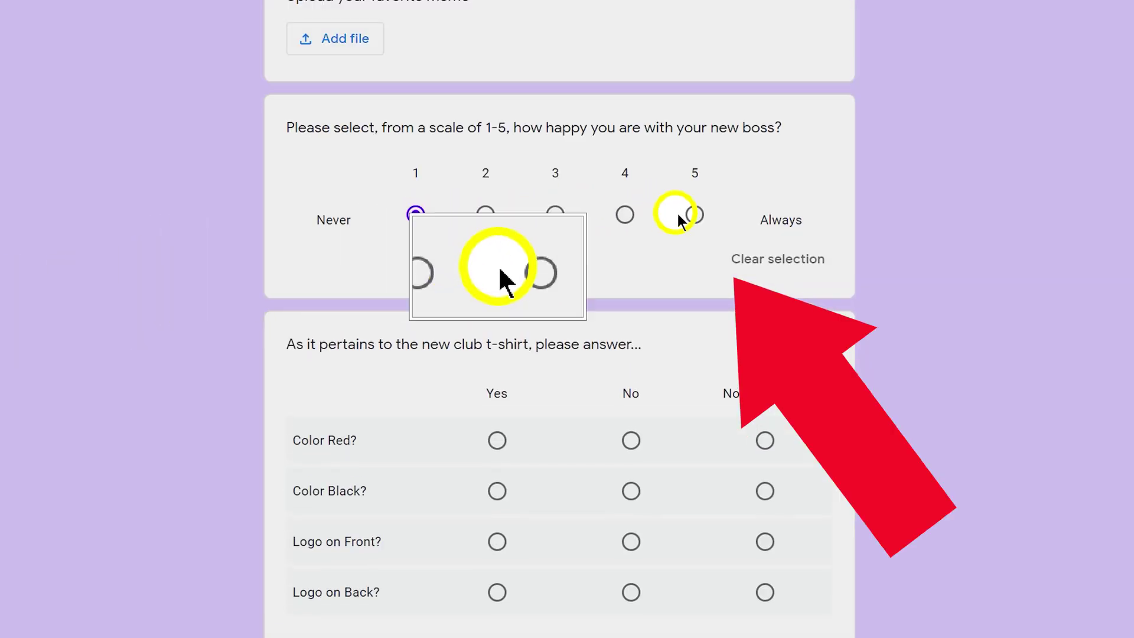
pyautogui.click(693, 214)
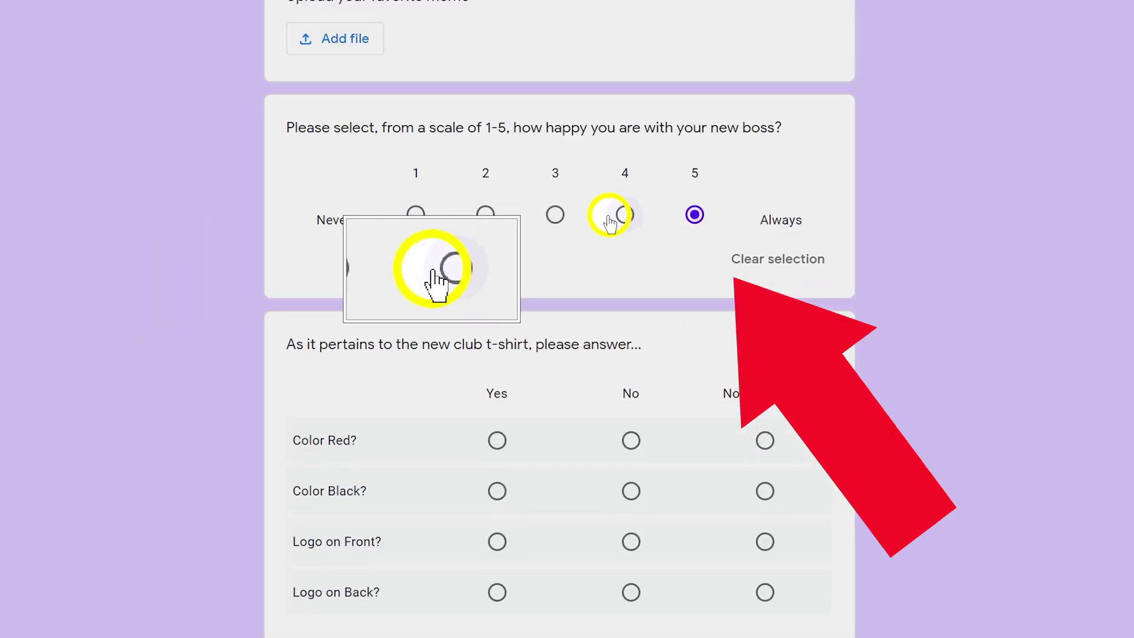
pyautogui.click(554, 215)
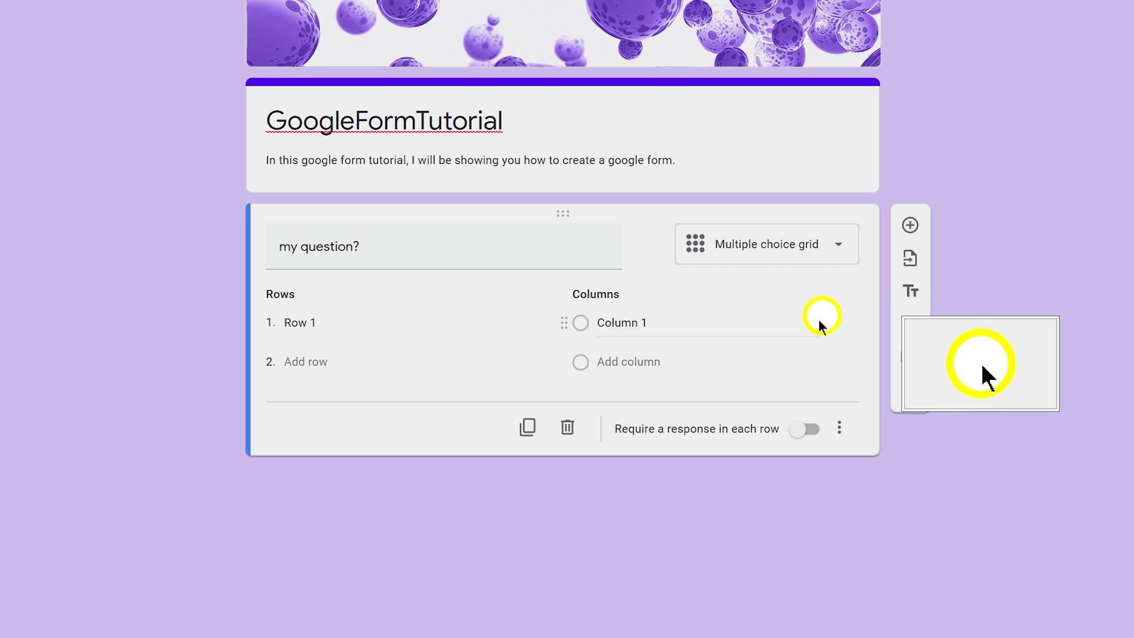
# Edit the grid row and add the columns always, sometimes and never
pyautogui.click(311, 321)
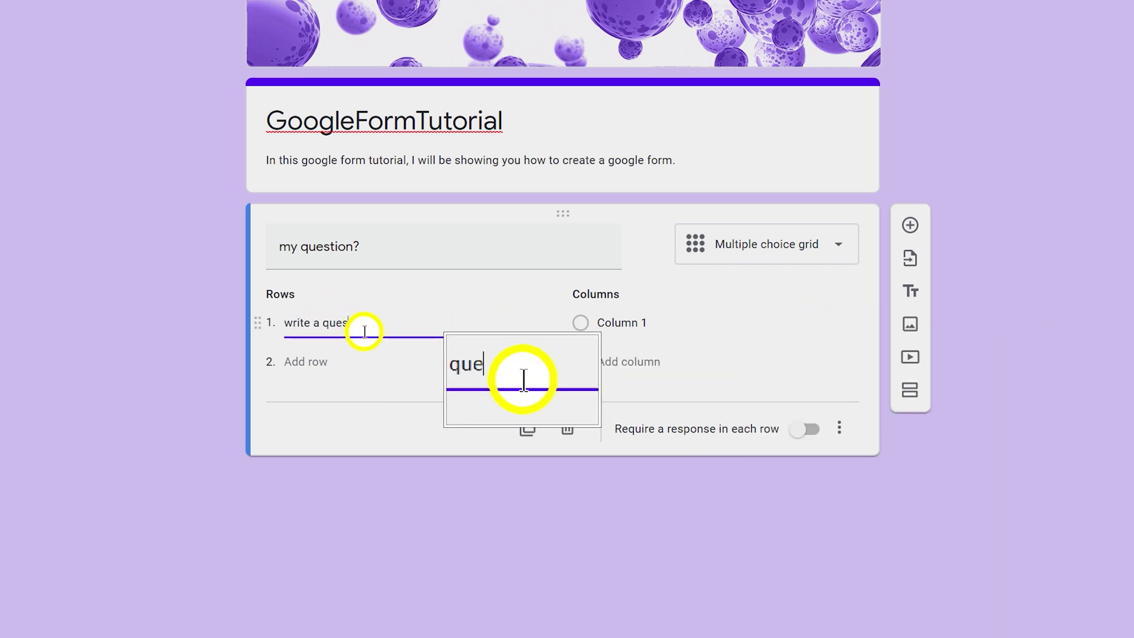
pyautogui.click(619, 324)
pyautogui.write('always')
pyautogui.click(614, 361)
pyautogui.write('sometimes')
pyautogui.click(585, 401)
pyautogui.write('never')
pyautogui.press('Return')
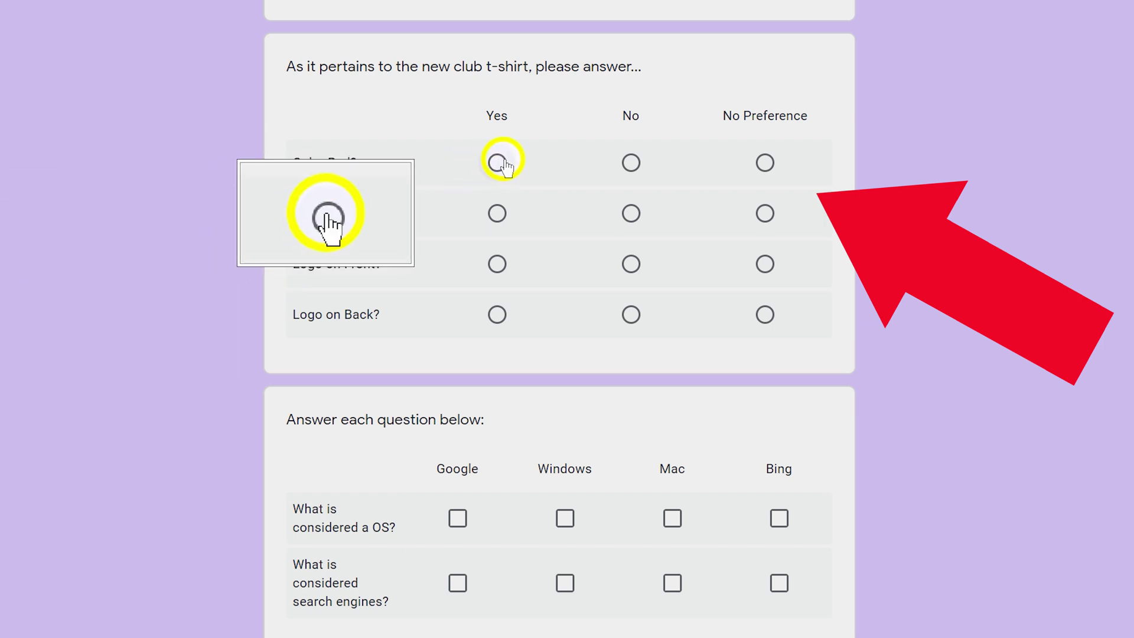
# In preview, answer the t-shirt grid (Red Yes, others No) and tick Windows, Mac, Google, Bing
pyautogui.click(498, 162)
pyautogui.click(630, 213)
pyautogui.click(632, 265)
pyautogui.click(616, 328)
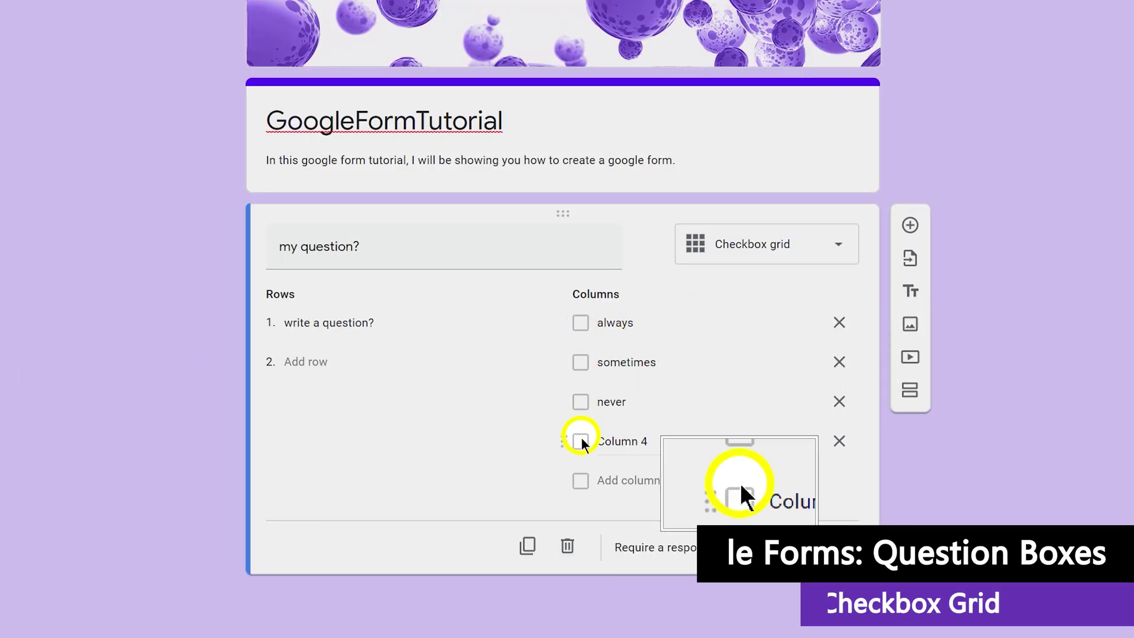
pyautogui.click(565, 366)
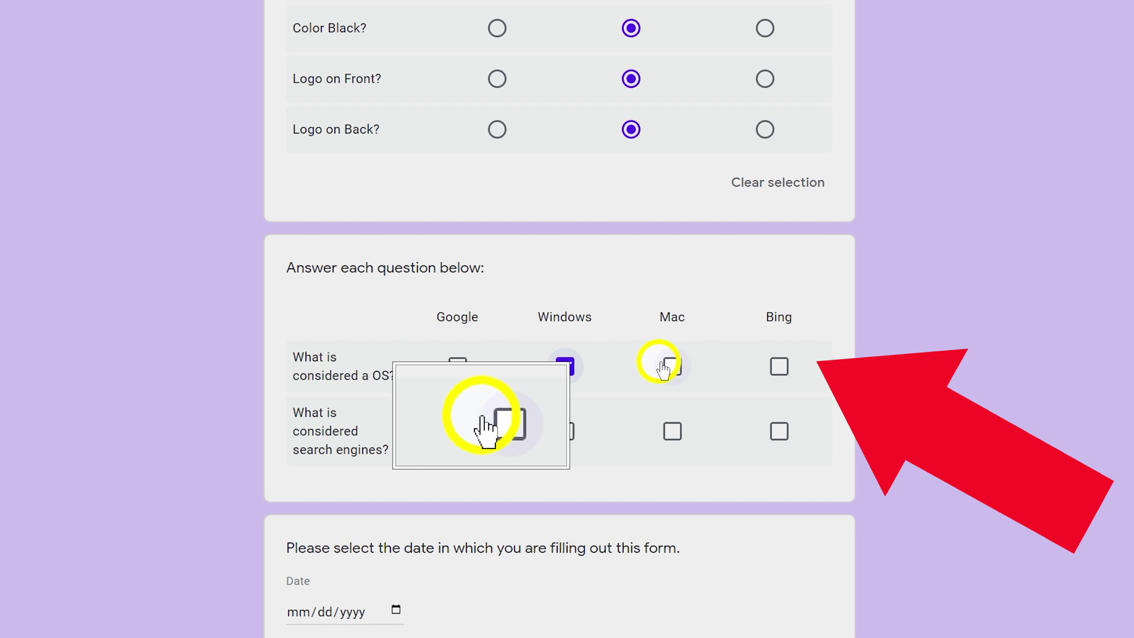
pyautogui.click(664, 367)
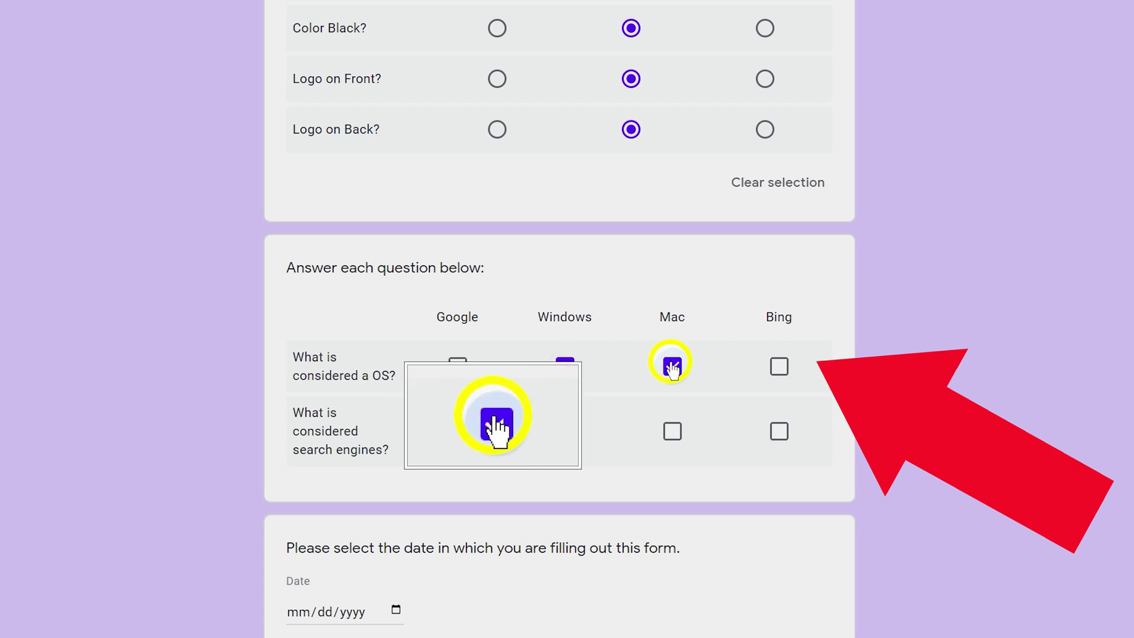
pyautogui.click(452, 431)
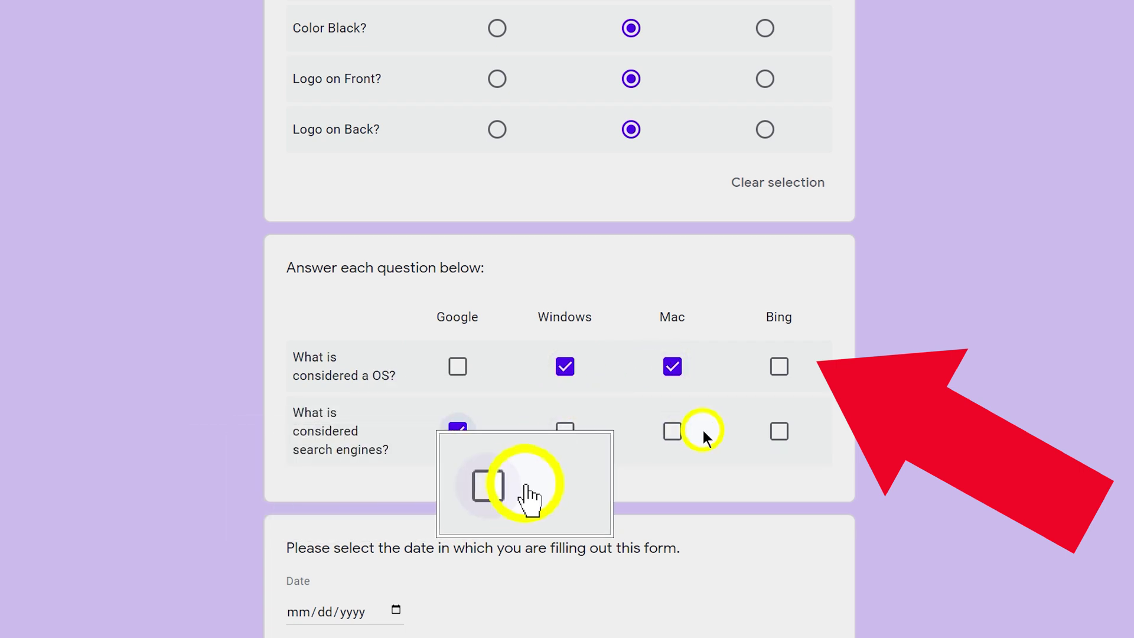
pyautogui.click(779, 431)
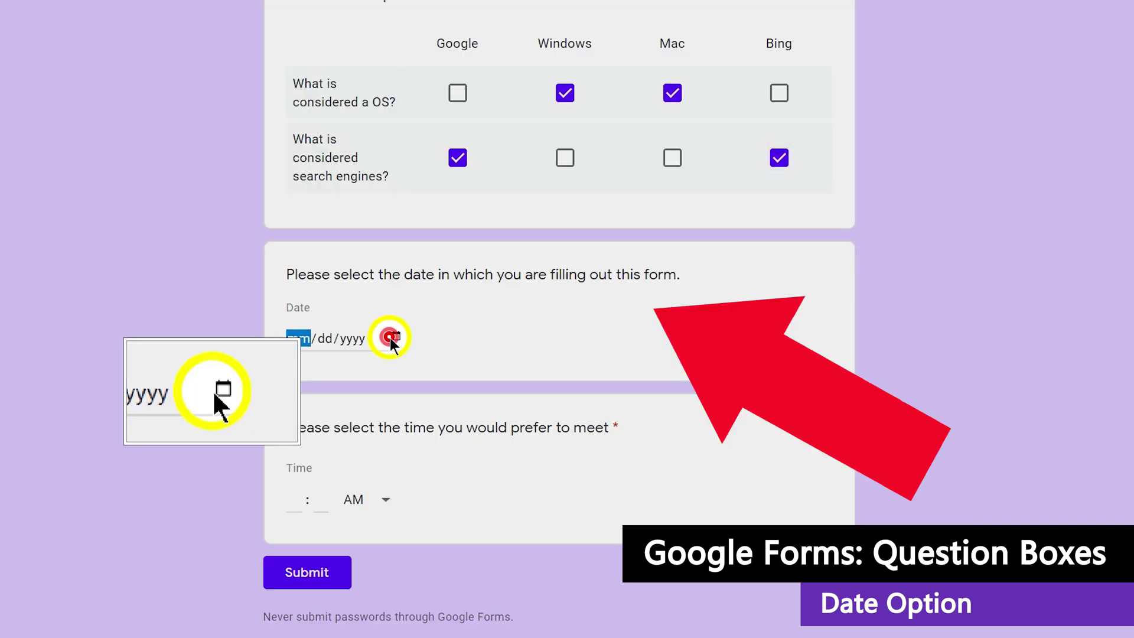
# Pick the 26th as the date and enter 11:00 as the preferred time
pyautogui.click(391, 336)
pyautogui.click(440, 509)
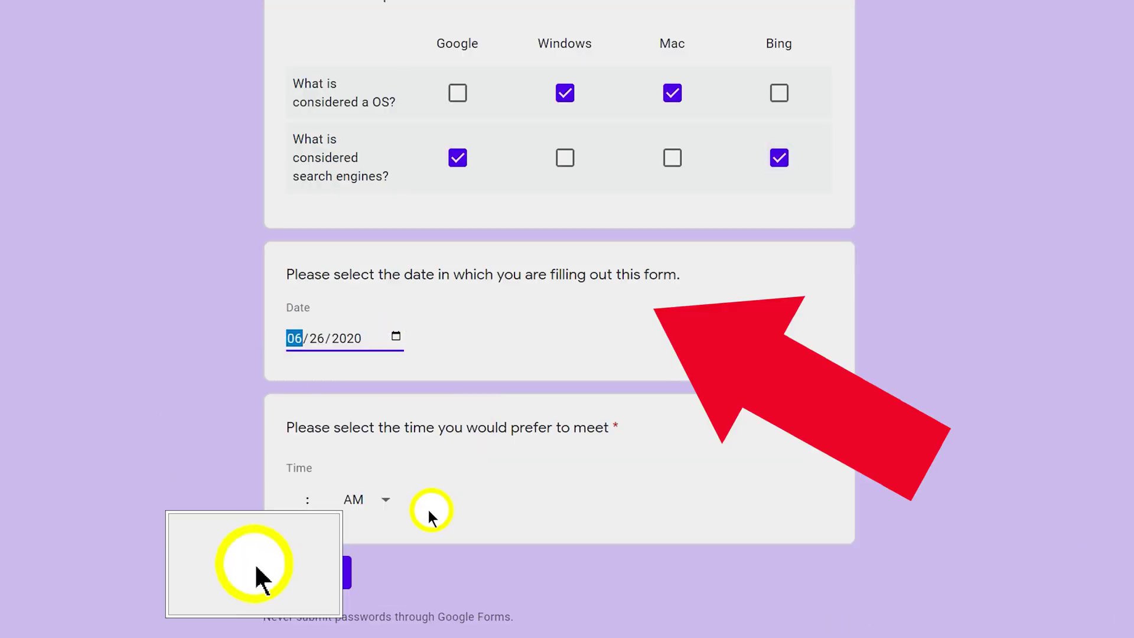
pyautogui.click(297, 498)
pyautogui.write('11')
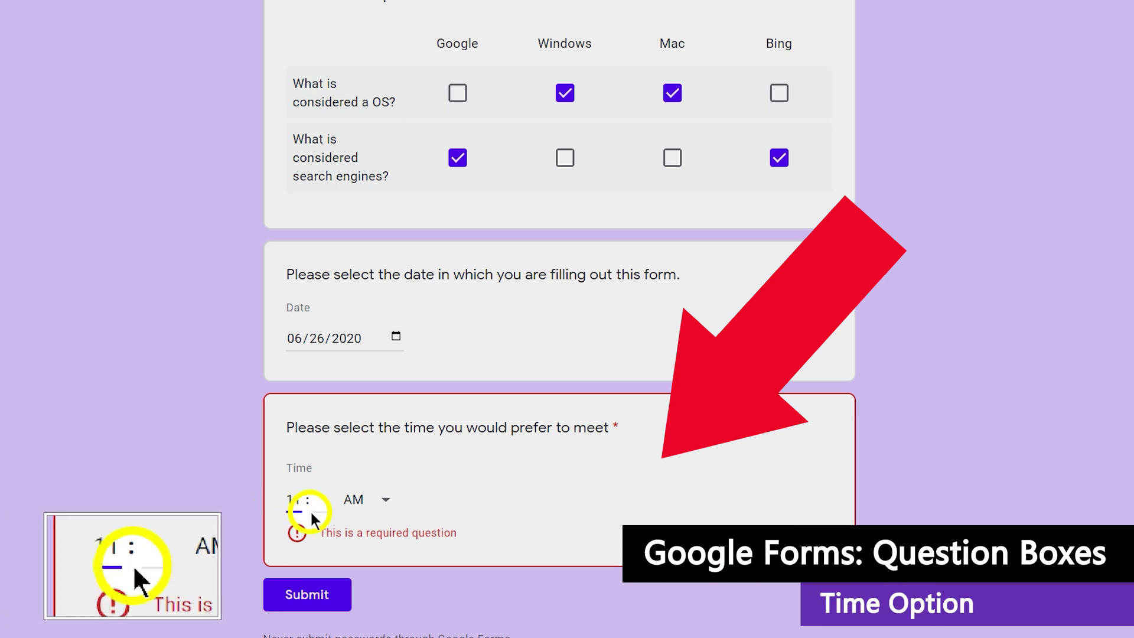
pyautogui.click(313, 508)
pyautogui.write('00')
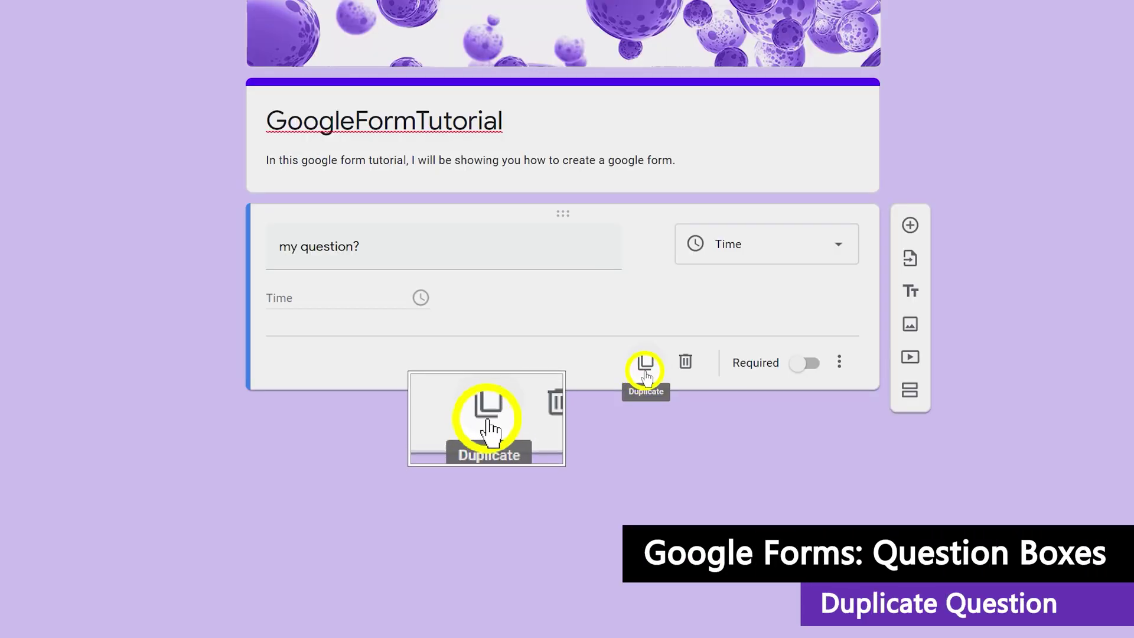
# Duplicate and delete the Time question, switch on Required, and test submitting without a time
pyautogui.click(645, 369)
pyautogui.click(685, 478)
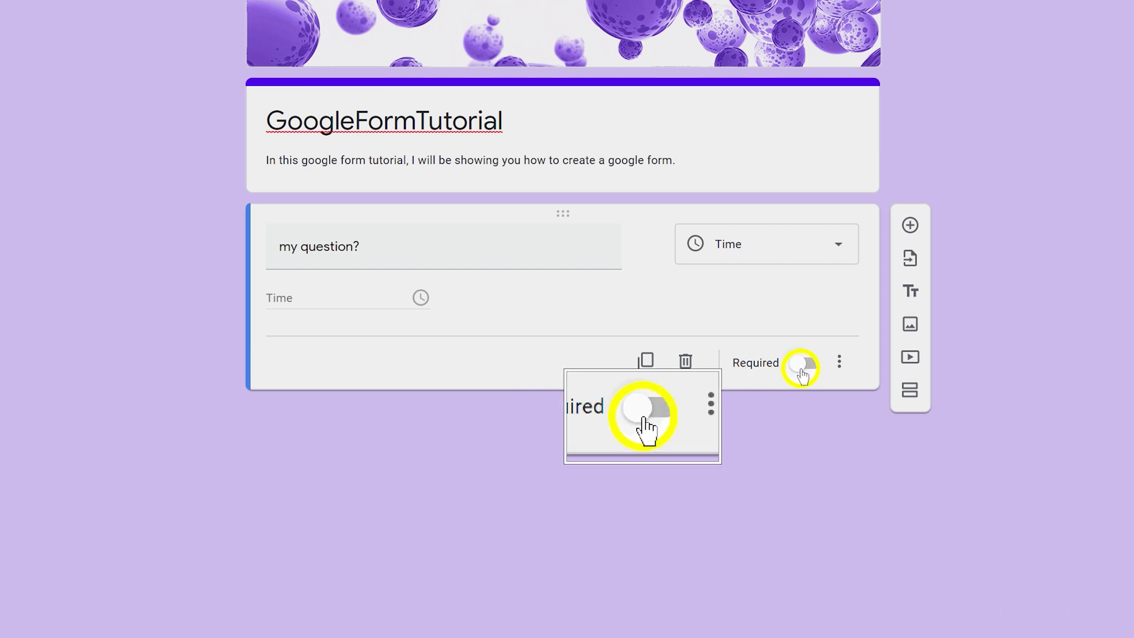
pyautogui.click(801, 368)
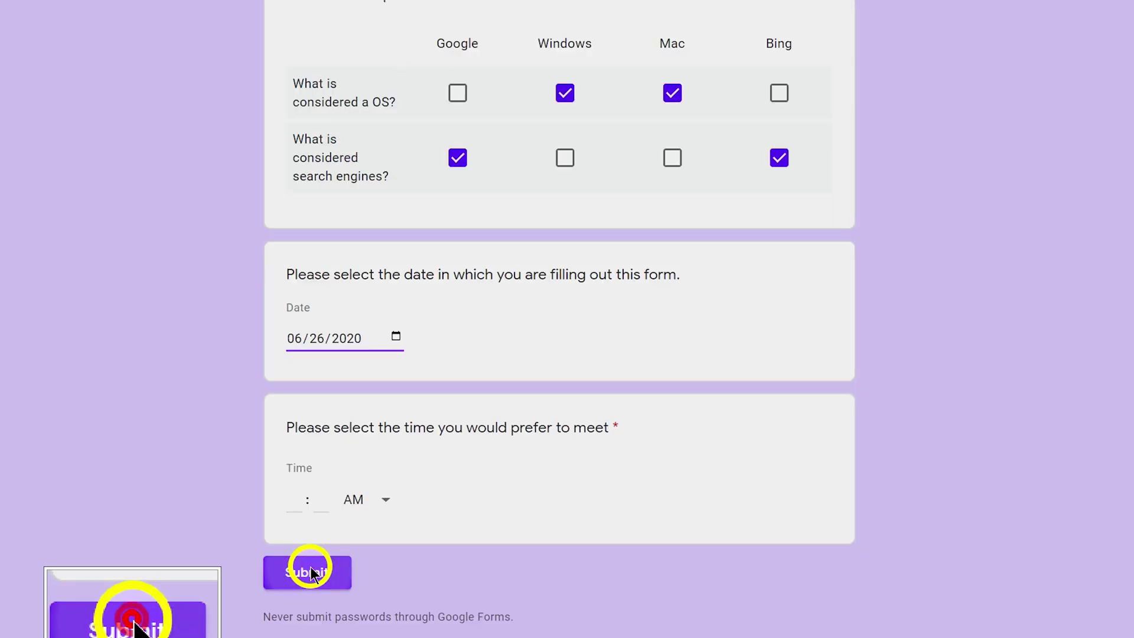
pyautogui.click(306, 568)
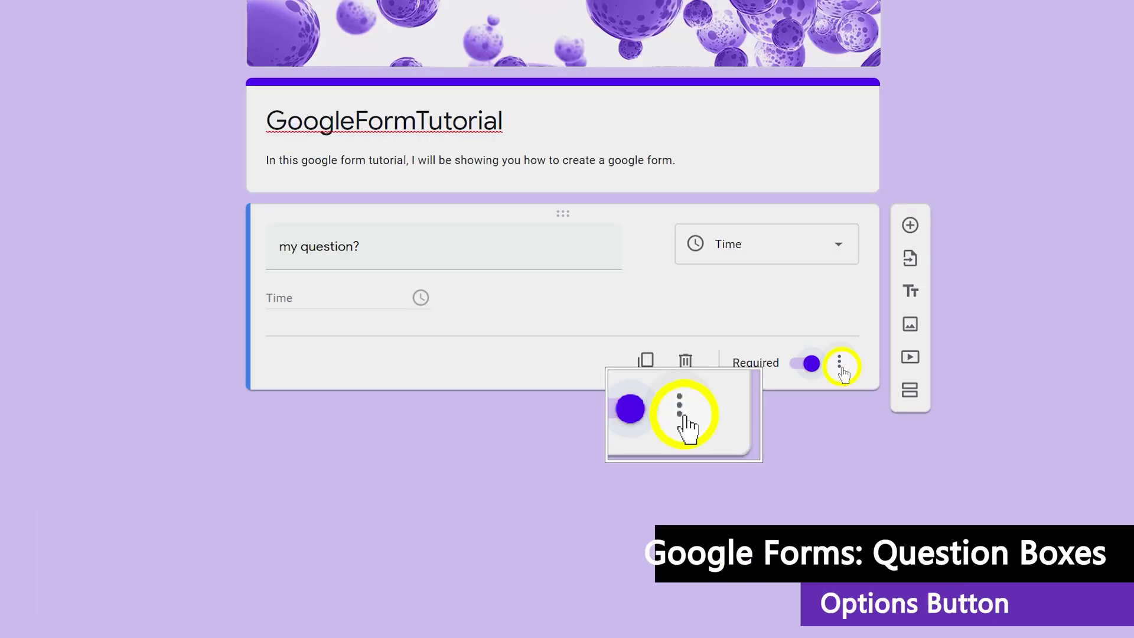
pyautogui.click(840, 366)
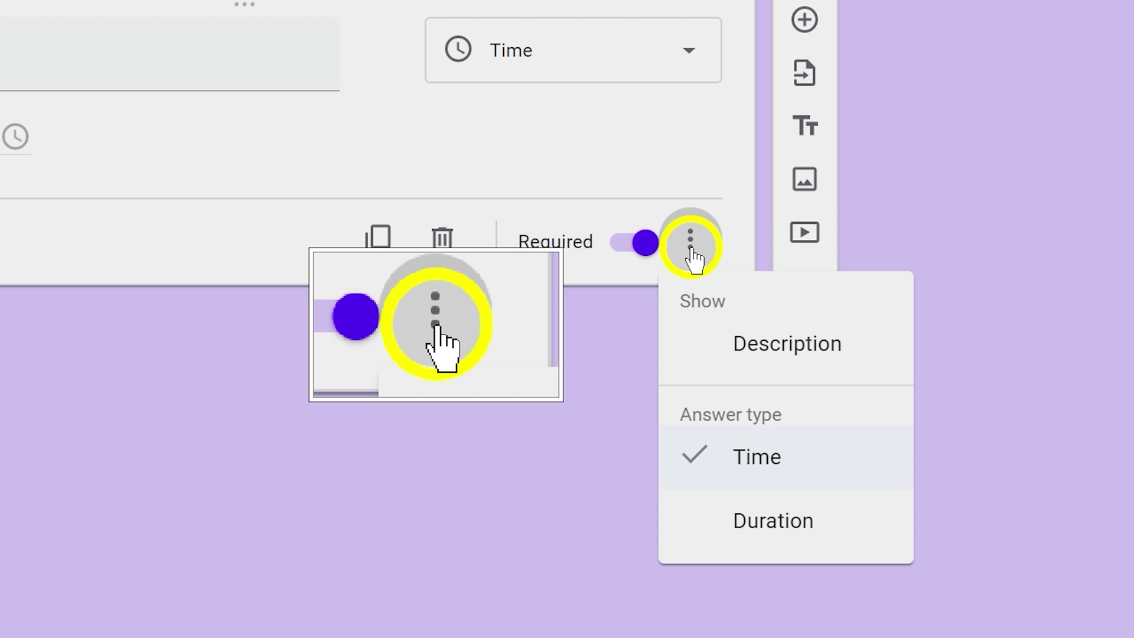
pyautogui.click(579, 371)
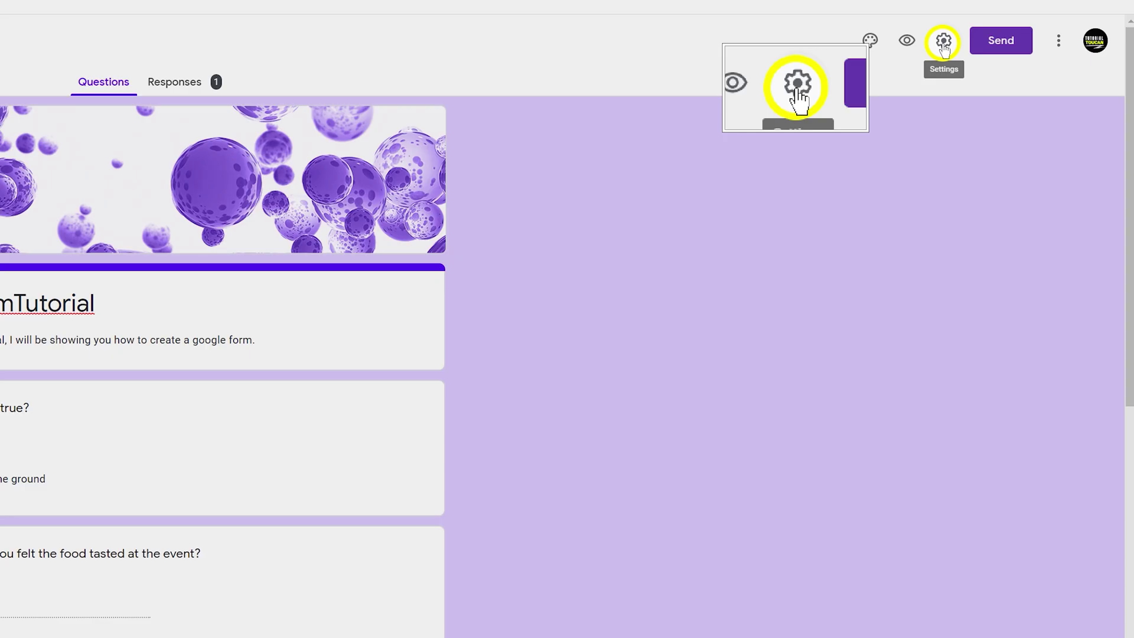
# In Settings, tick Collect email addresses, Limit to 1 response, Edit after submit and See summary charts
pyautogui.click(943, 42)
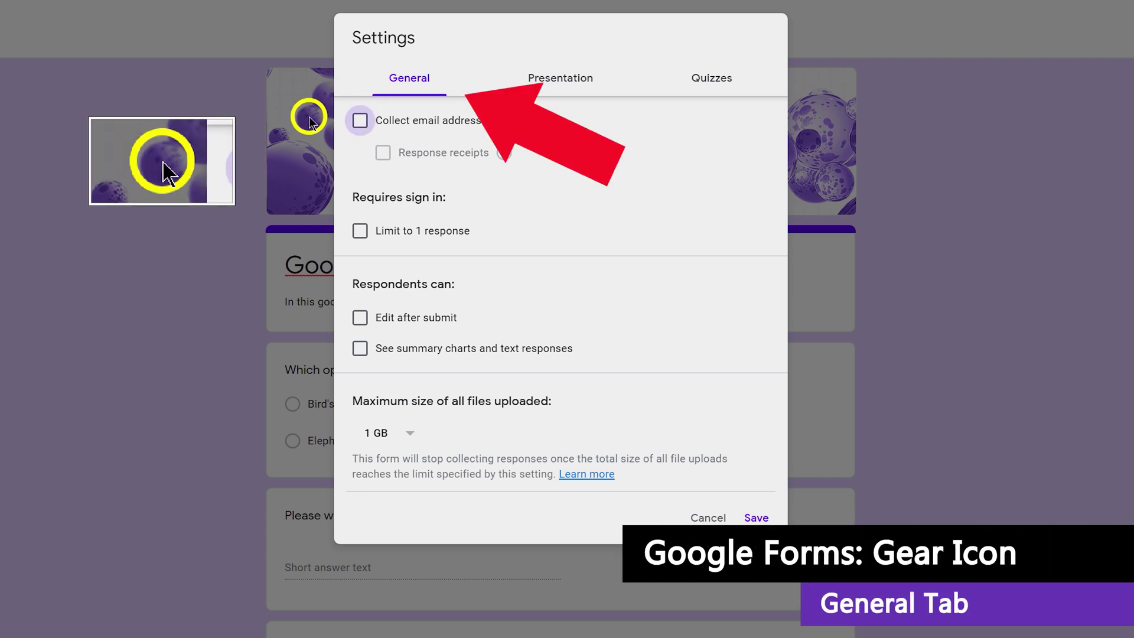
pyautogui.click(359, 120)
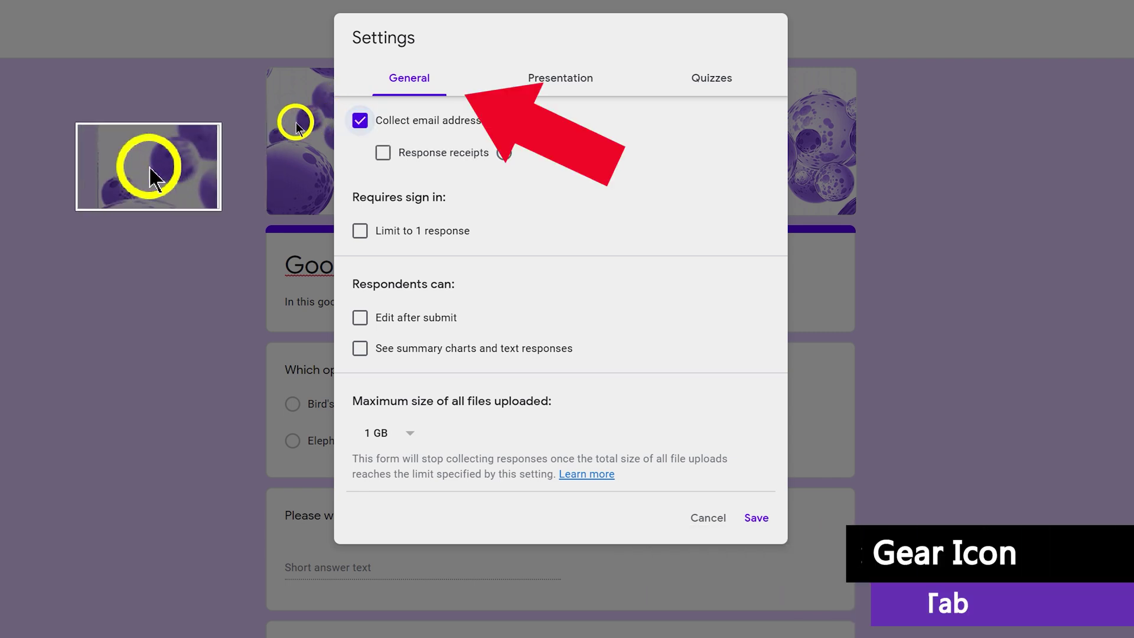
pyautogui.click(752, 518)
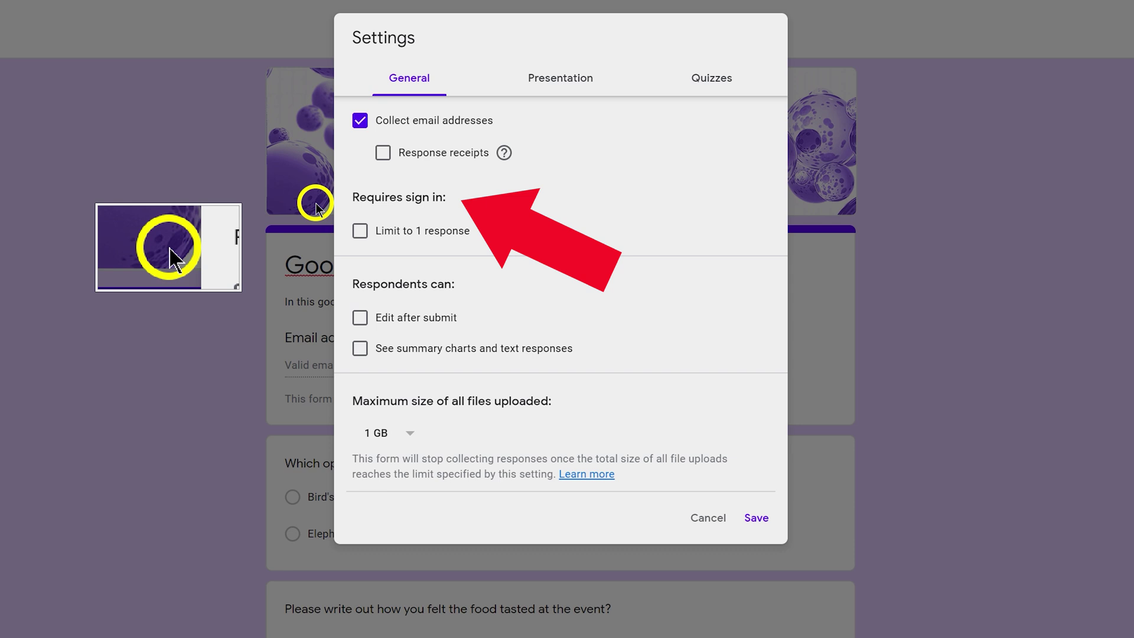
pyautogui.click(360, 230)
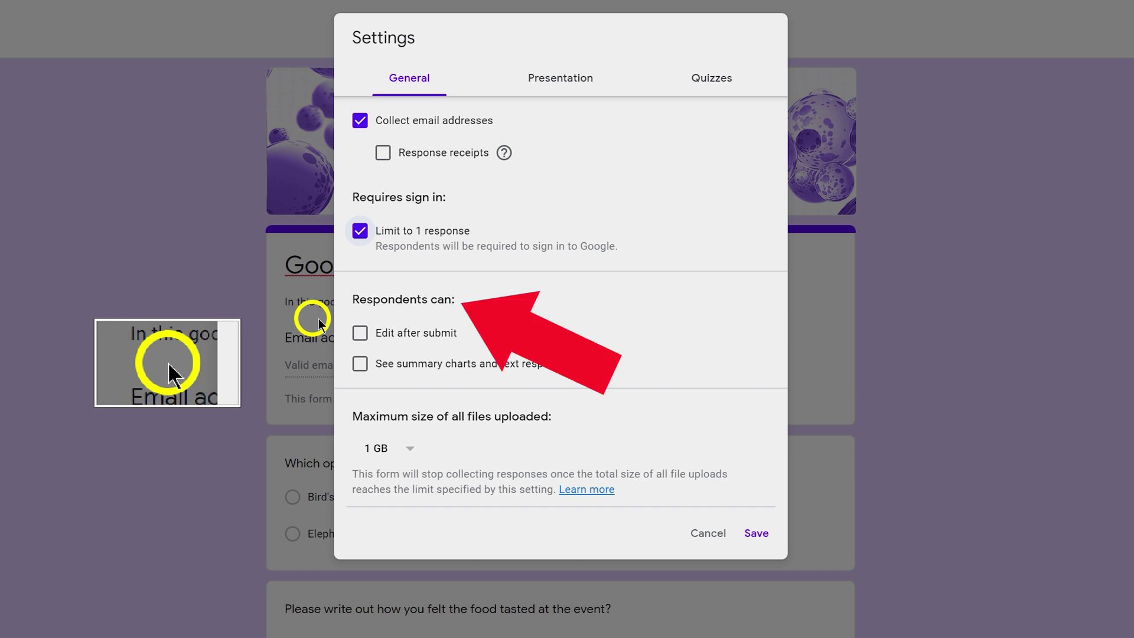
pyautogui.click(359, 332)
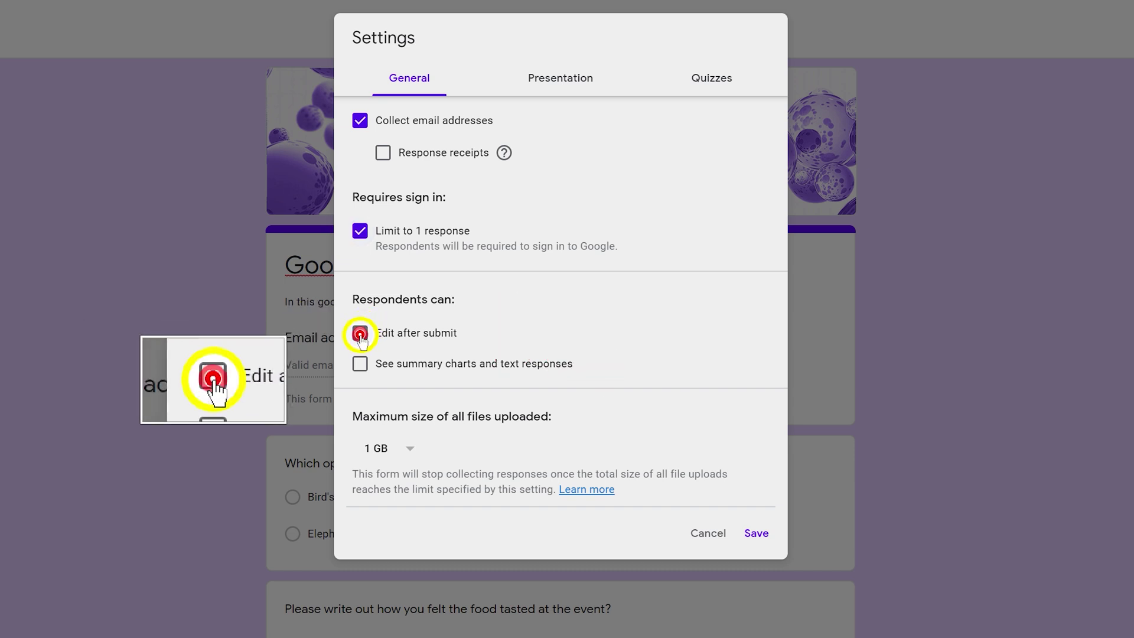
pyautogui.click(360, 364)
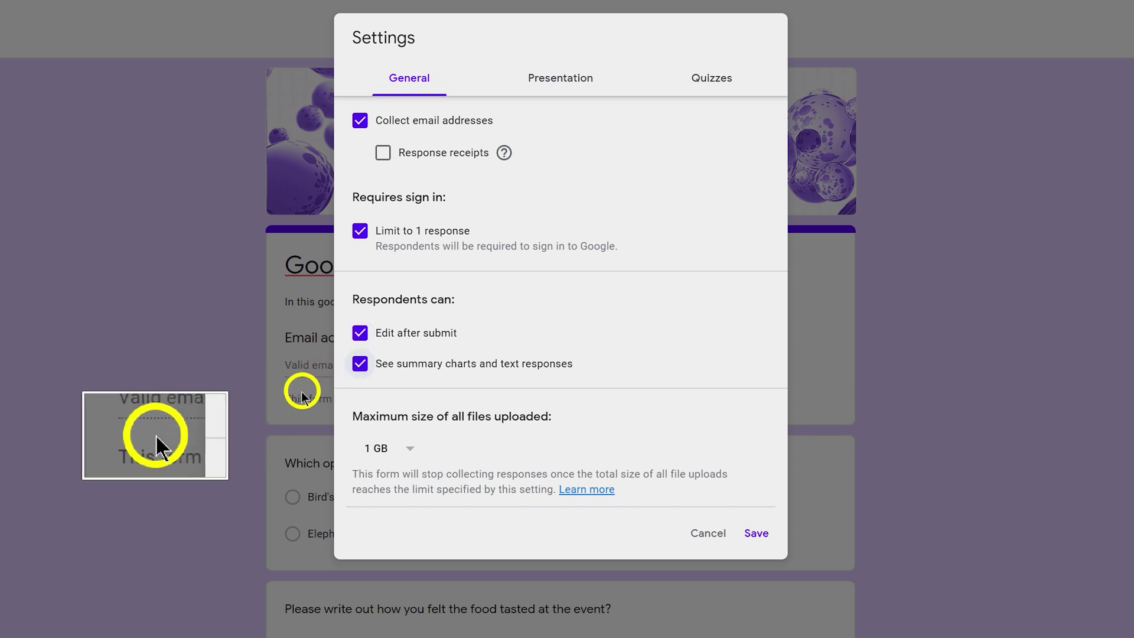
pyautogui.click(532, 80)
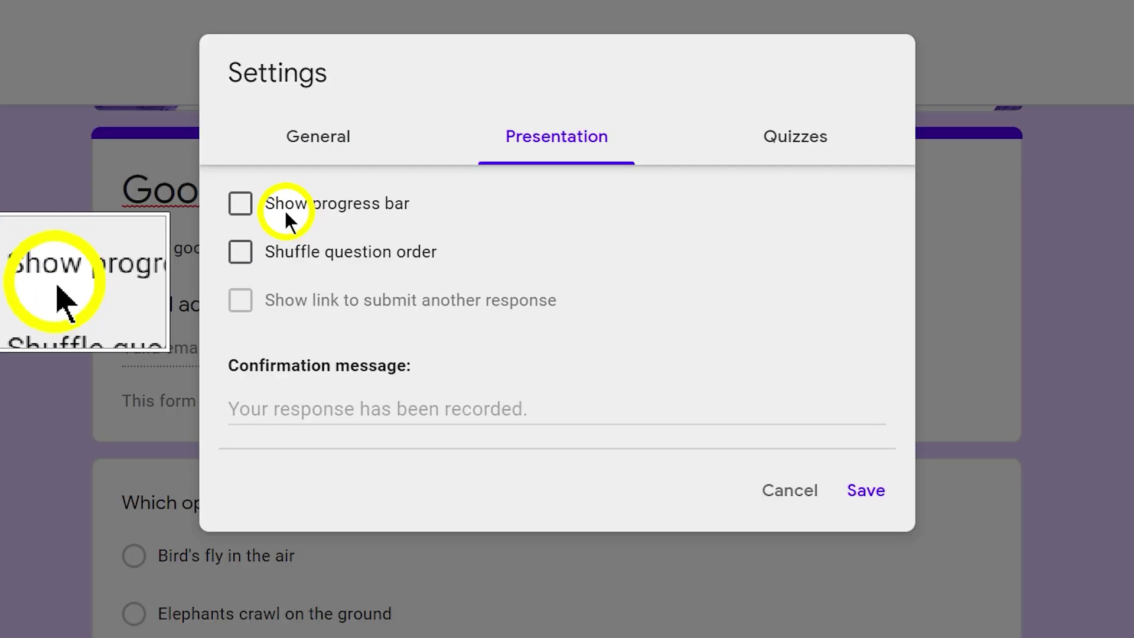
# Show a progress bar, shuffle question order, and set the confirmation to 'Your response has been recorded'
pyautogui.click(359, 120)
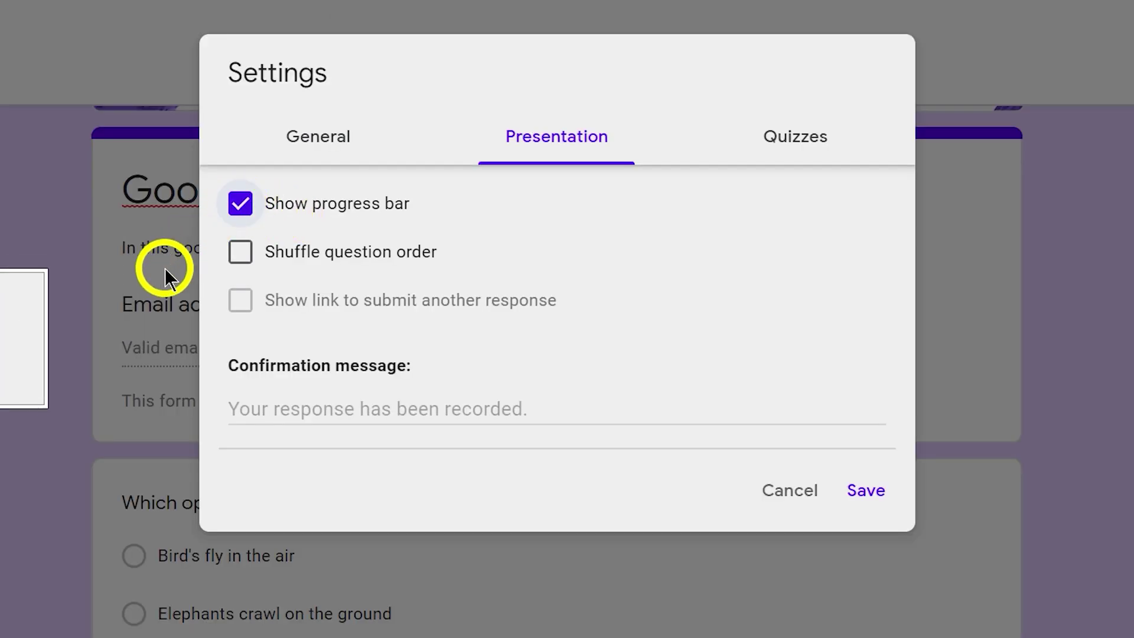
pyautogui.click(240, 251)
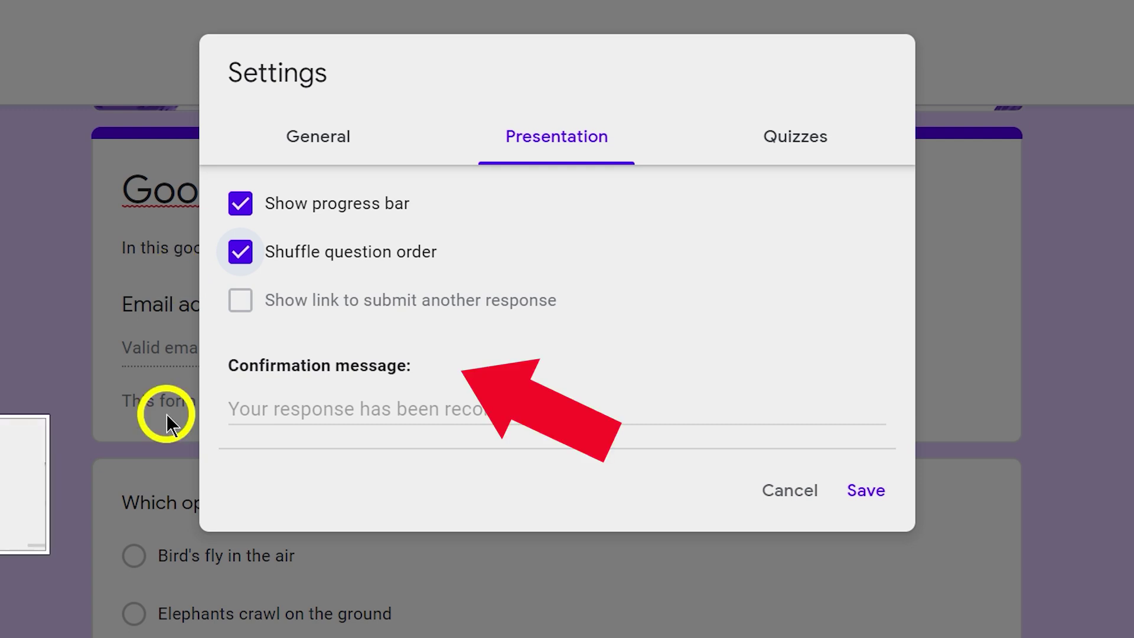
pyautogui.click(253, 410)
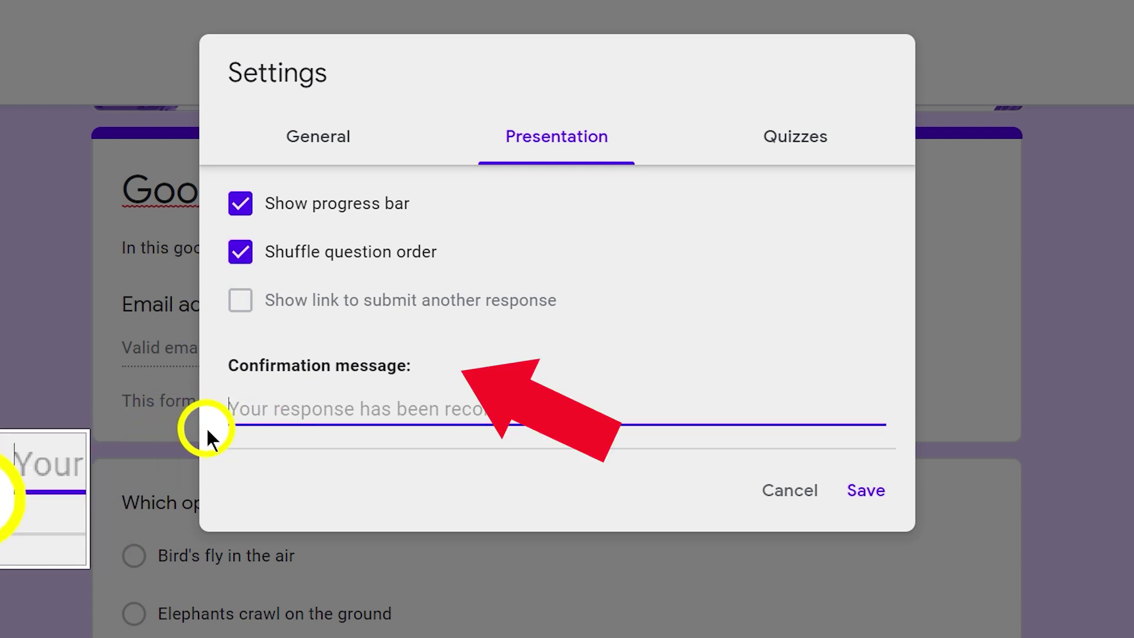
pyautogui.write('Your response')
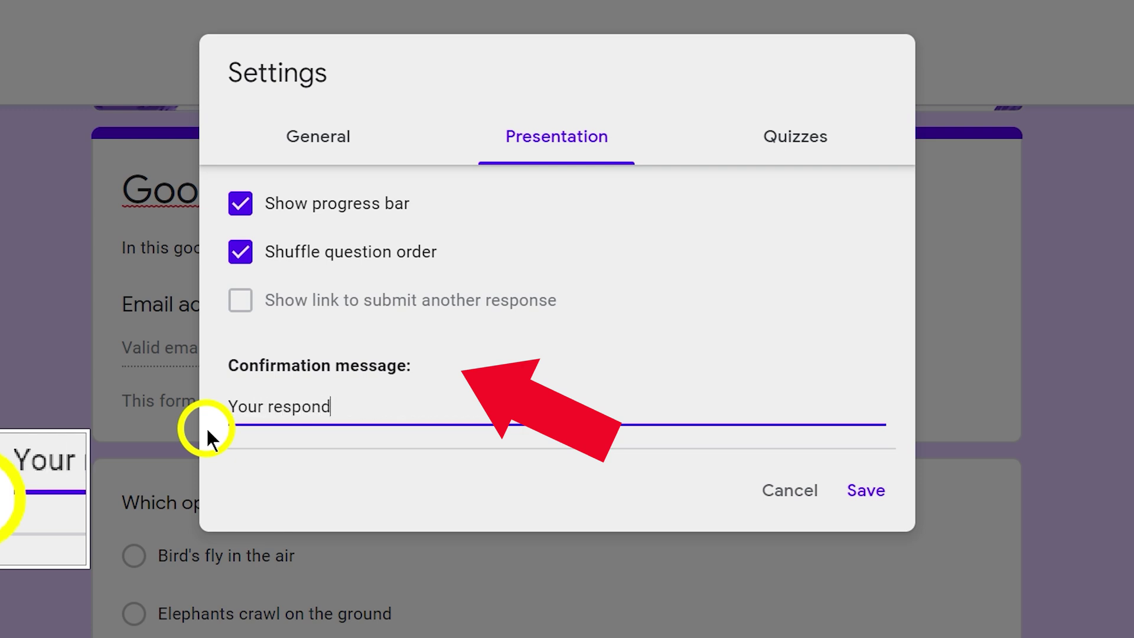
pyautogui.write(' has been recor')
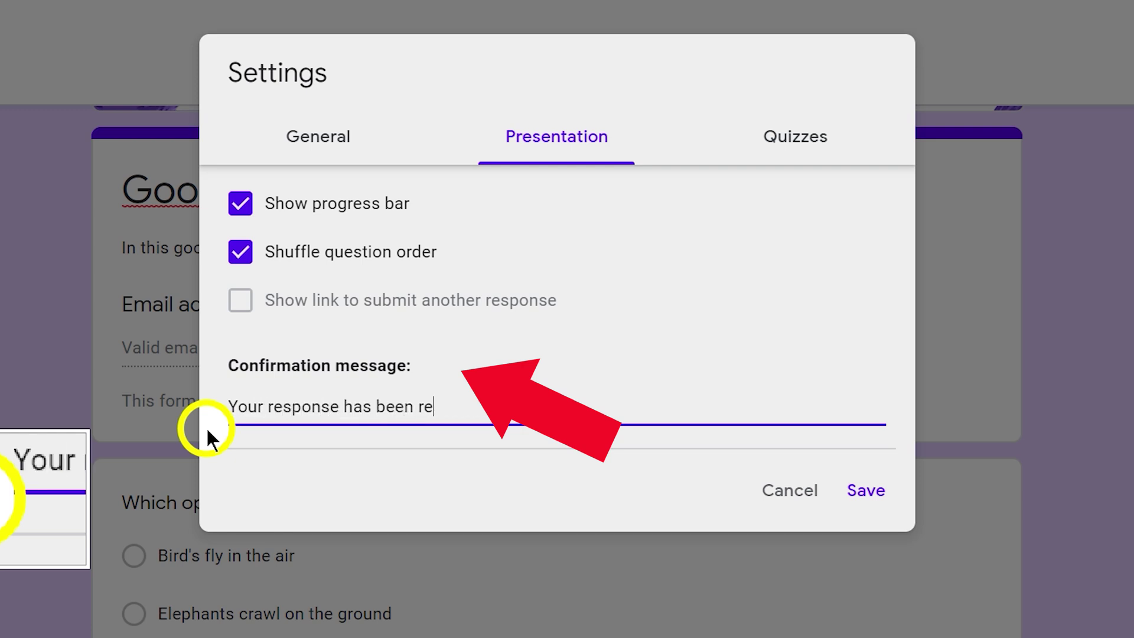
pyautogui.write('ded')
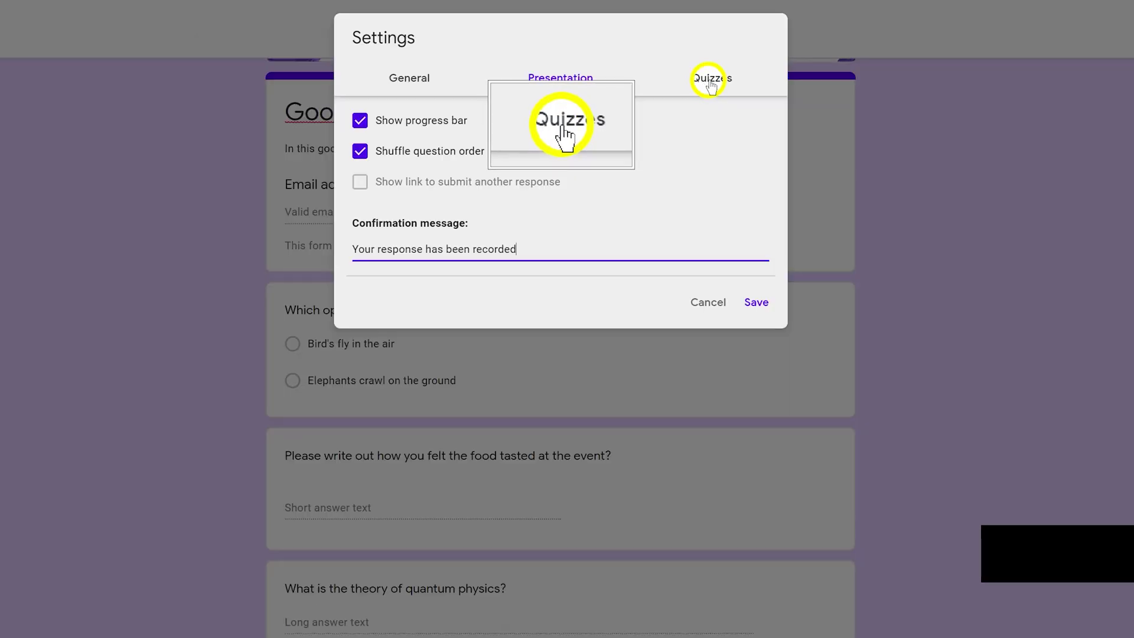
pyautogui.click(794, 137)
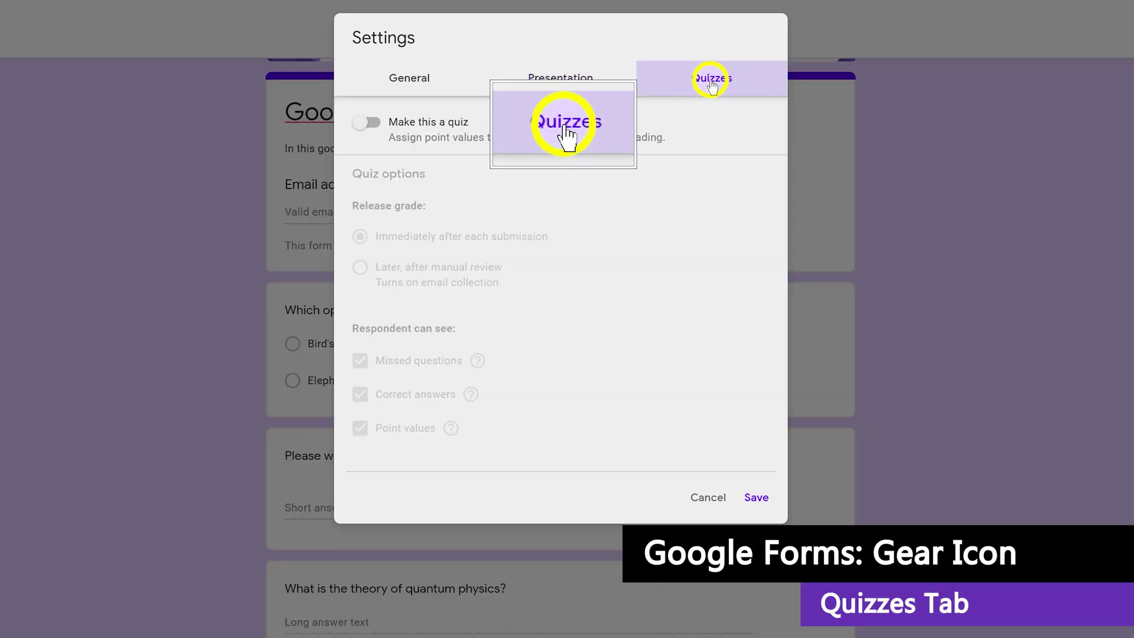
# Make the form a quiz releasing grades after manual review, hiding missed questions and point values
pyautogui.click(359, 126)
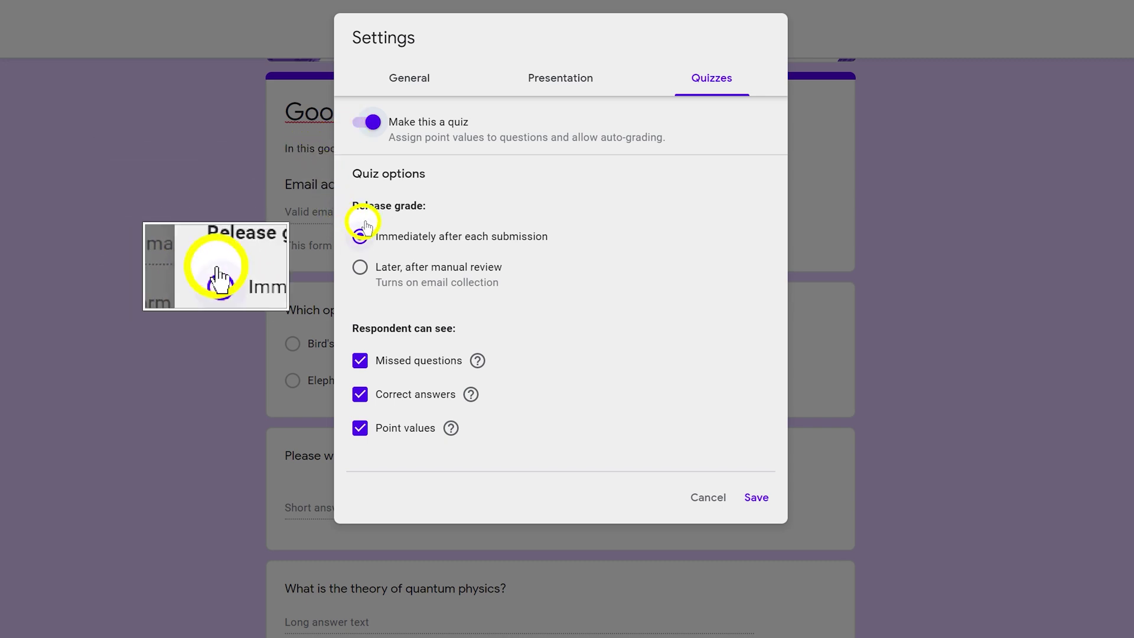
pyautogui.click(359, 269)
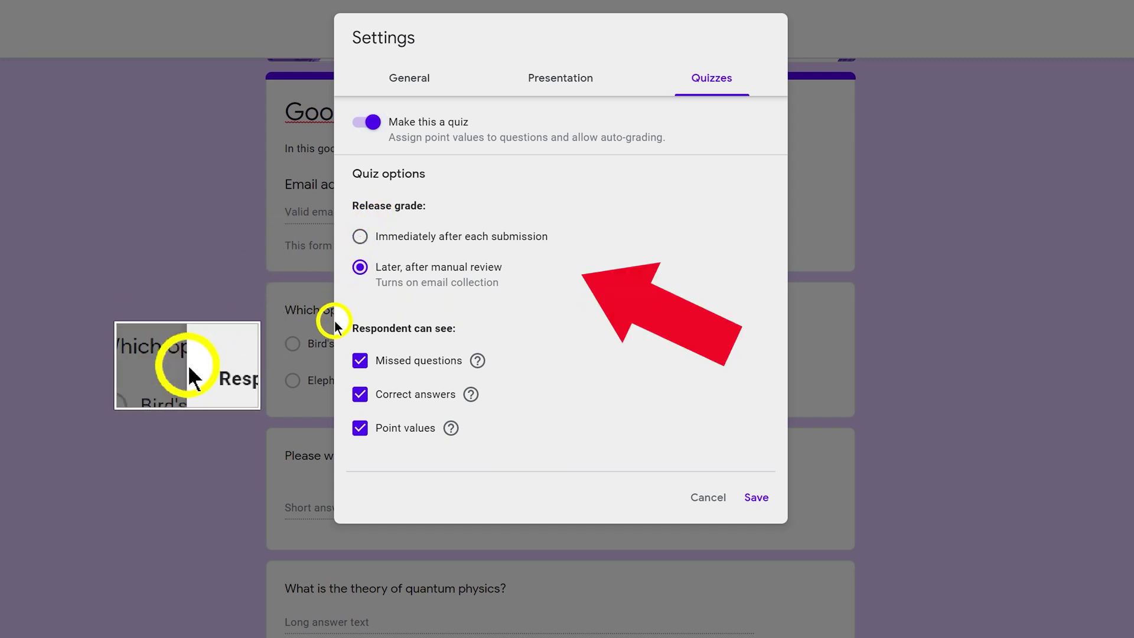
pyautogui.click(360, 360)
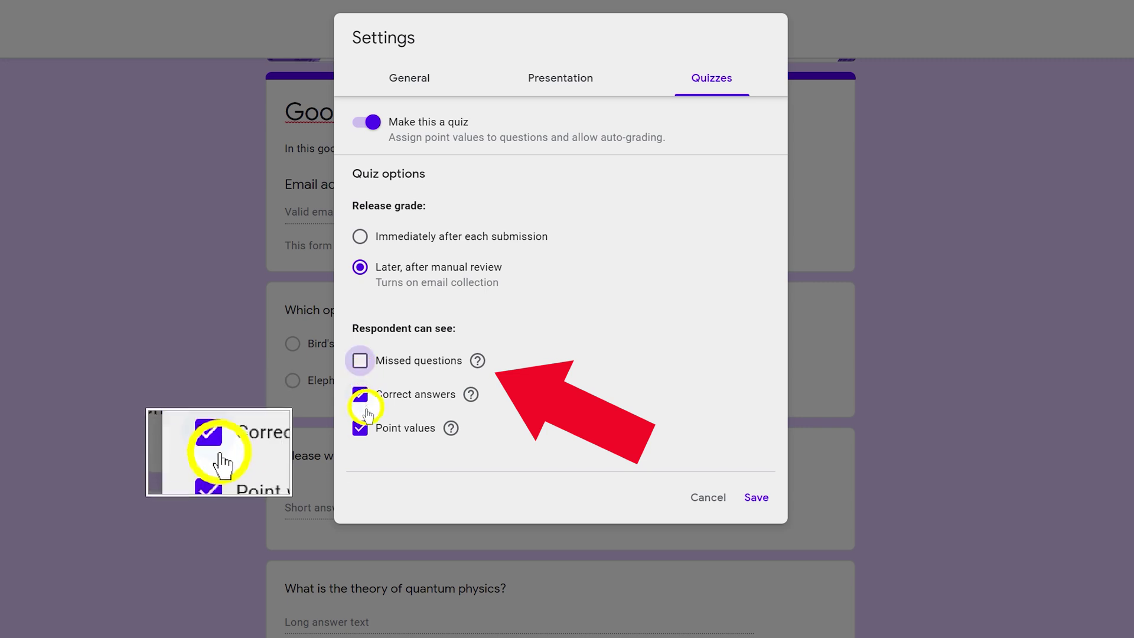
pyautogui.click(359, 427)
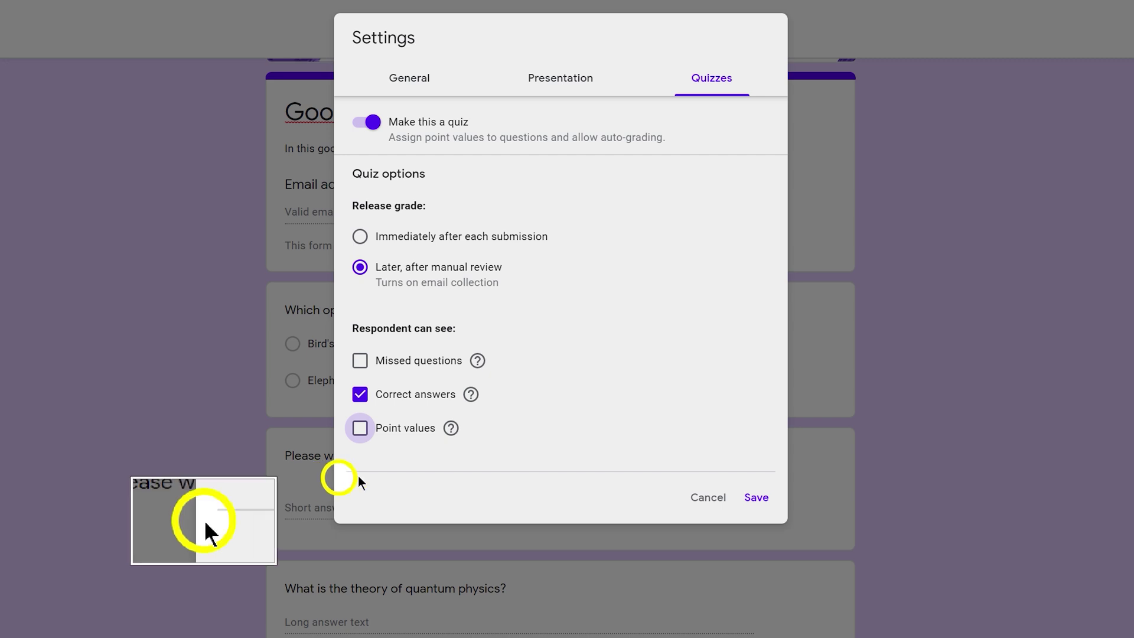
pyautogui.click(751, 499)
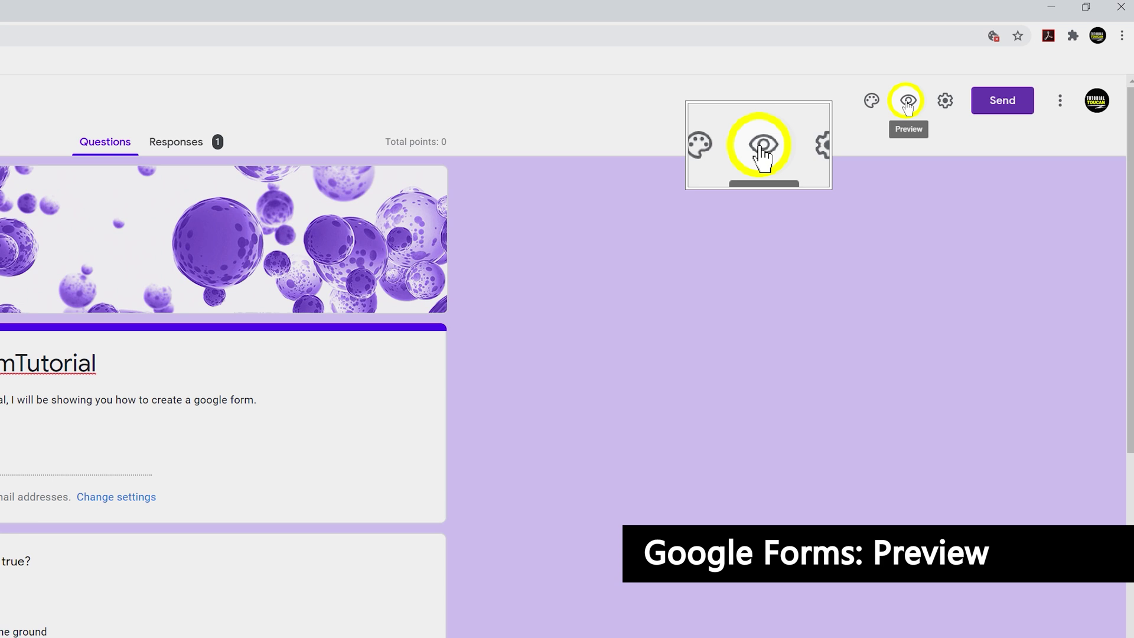
# Preview the form, trying the Email field and the answer options for 'Which option below is true?'
pyautogui.click(907, 101)
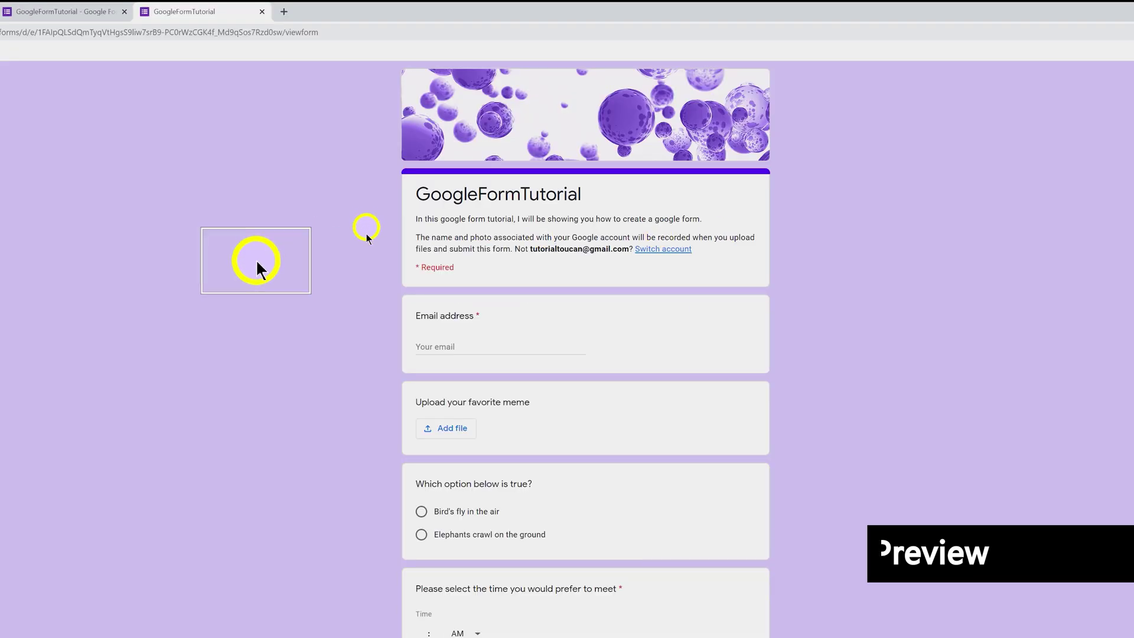
pyautogui.click(457, 344)
pyautogui.click(421, 525)
pyautogui.click(421, 548)
pyautogui.click(421, 525)
pyautogui.click(450, 345)
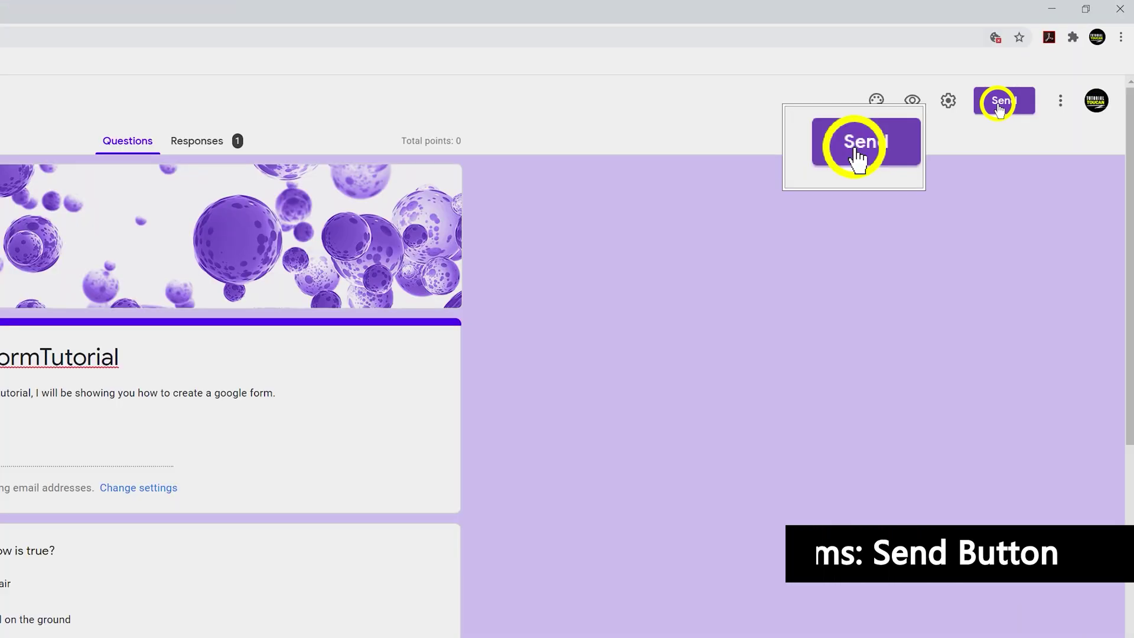
# Open the Send form dialog and enter the recipient's e-mail address in the To field
pyautogui.click(1052, 62)
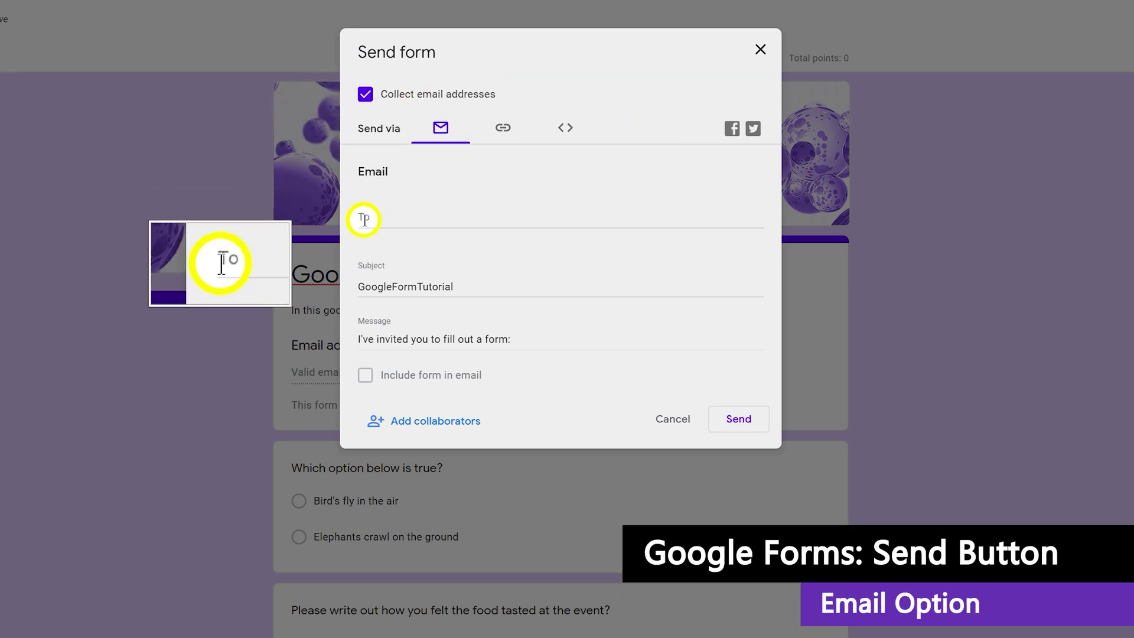
pyautogui.click(361, 223)
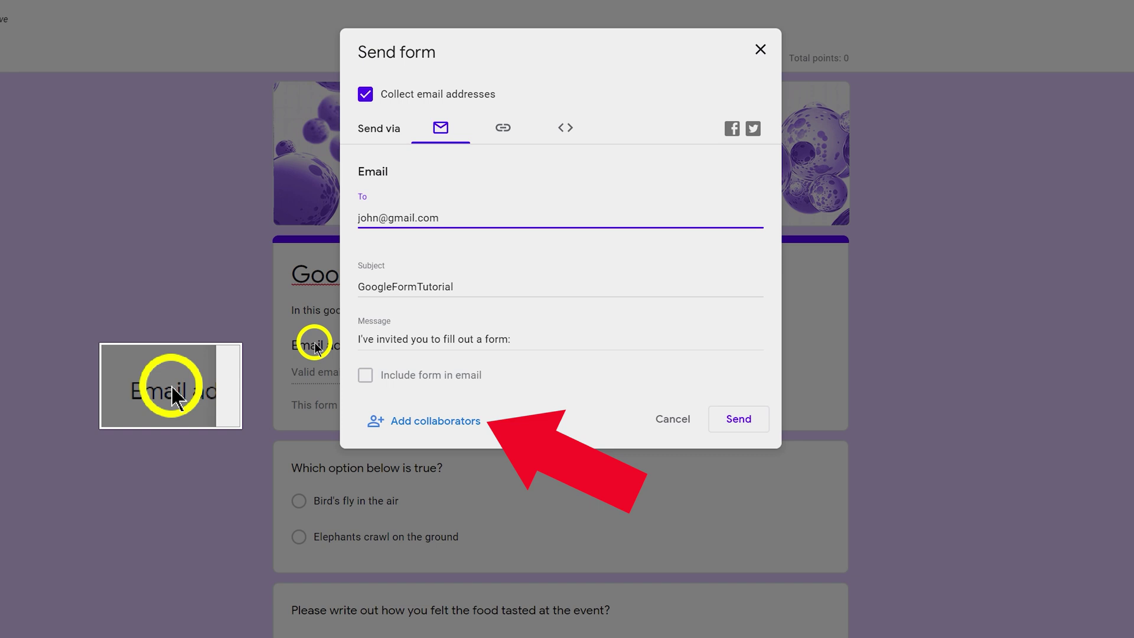
# Show the form's shareable link in the Send form dialog
pyautogui.click(503, 129)
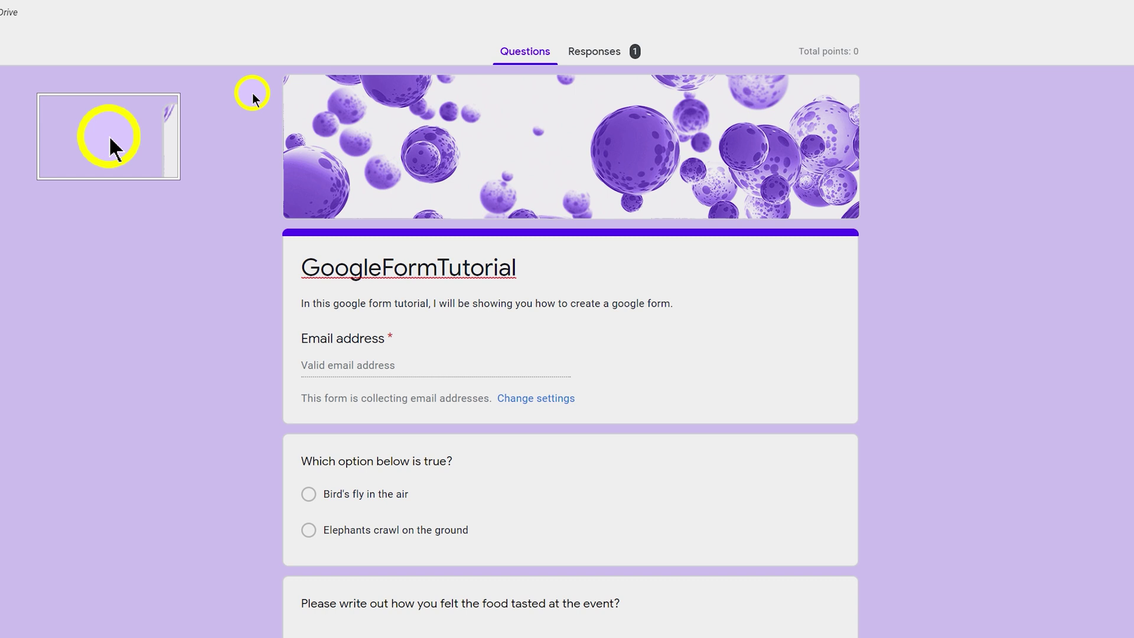
# Review the single response in Summary, Question and Individual views, then link responses to Sheets
pyautogui.click(596, 51)
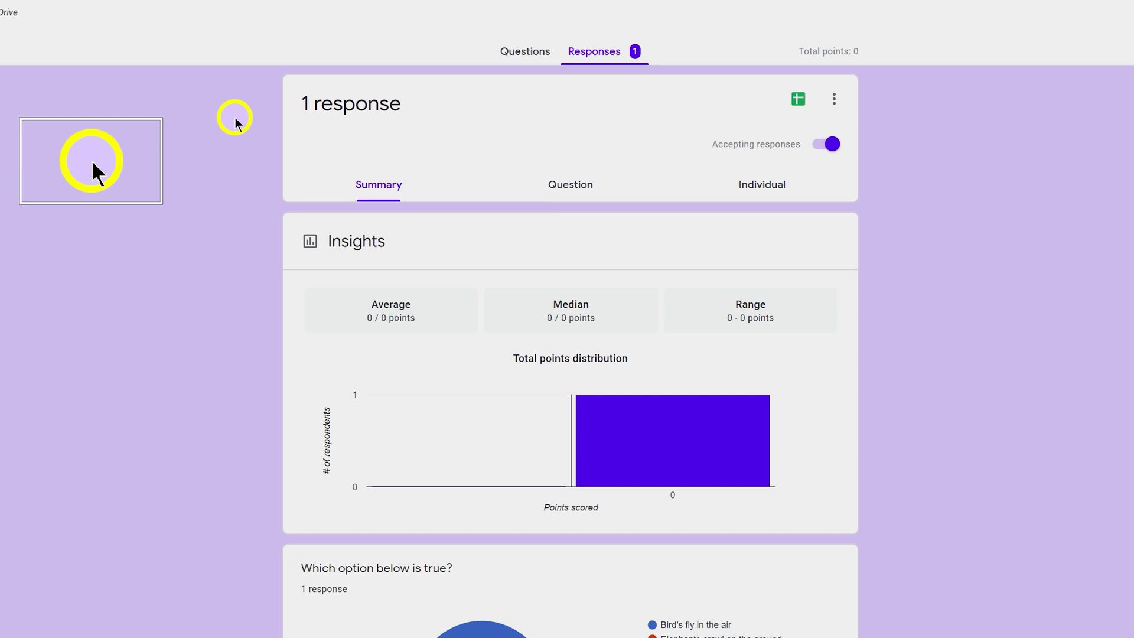
pyautogui.click(552, 184)
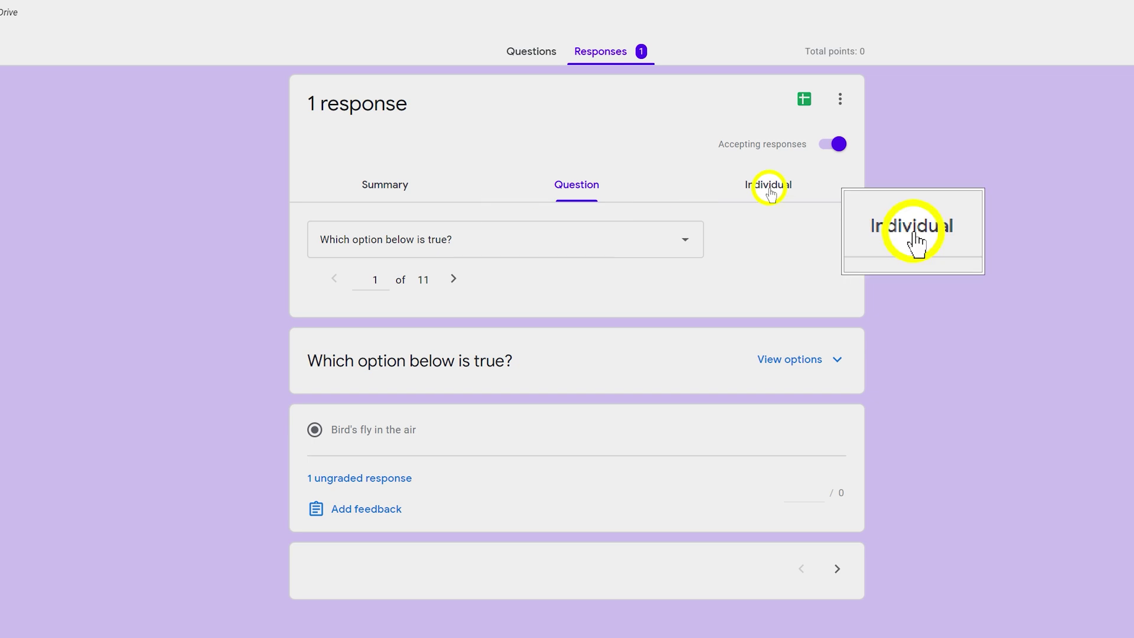
pyautogui.click(769, 188)
pyautogui.click(367, 189)
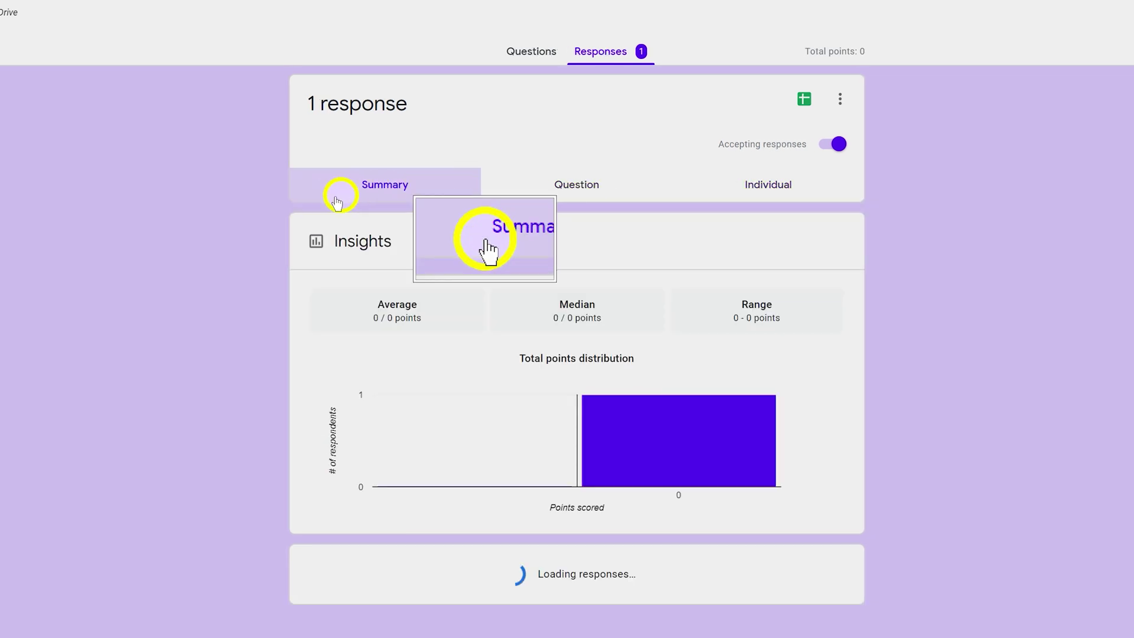
pyautogui.click(833, 98)
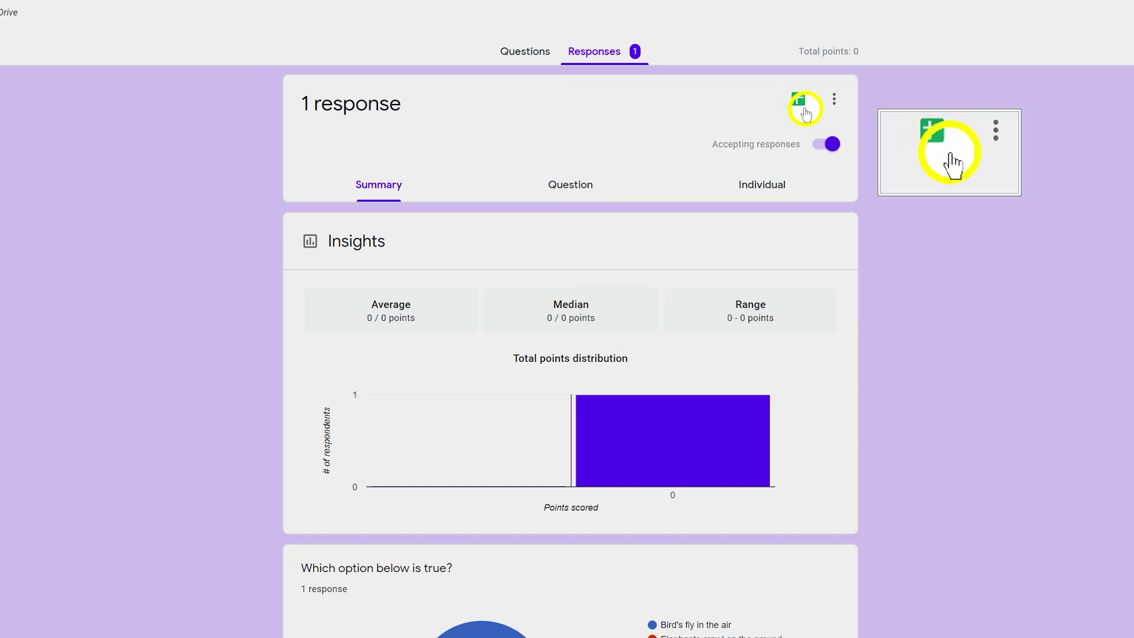
pyautogui.click(799, 101)
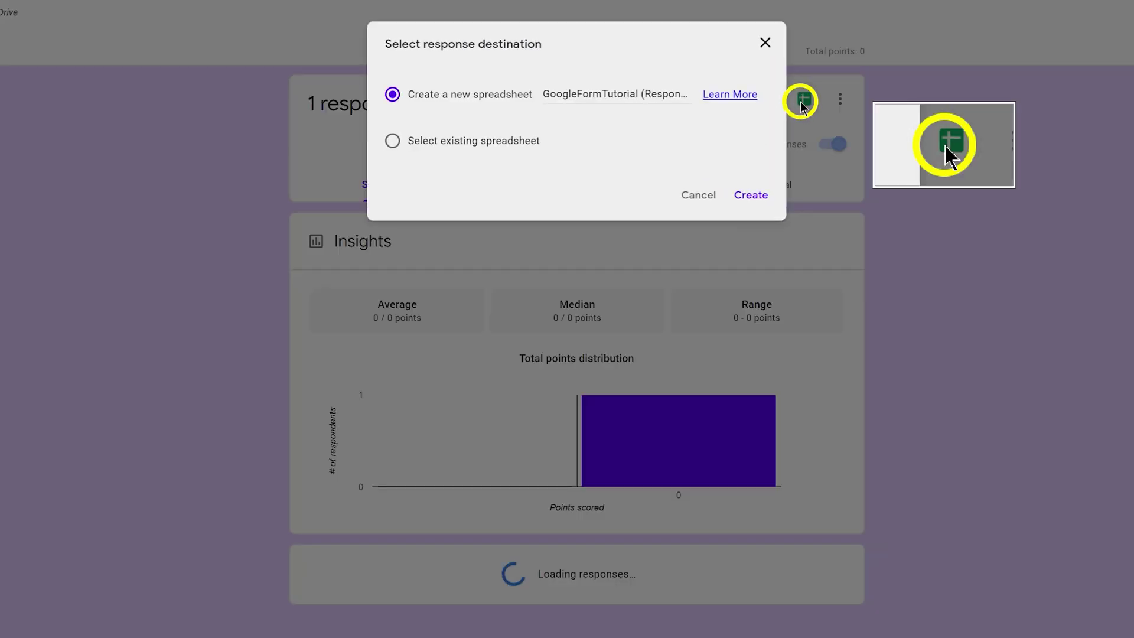
# Create the GoogleFormTutorial (Responses) spreadsheet and turn off Accepting responses
pyautogui.click(756, 197)
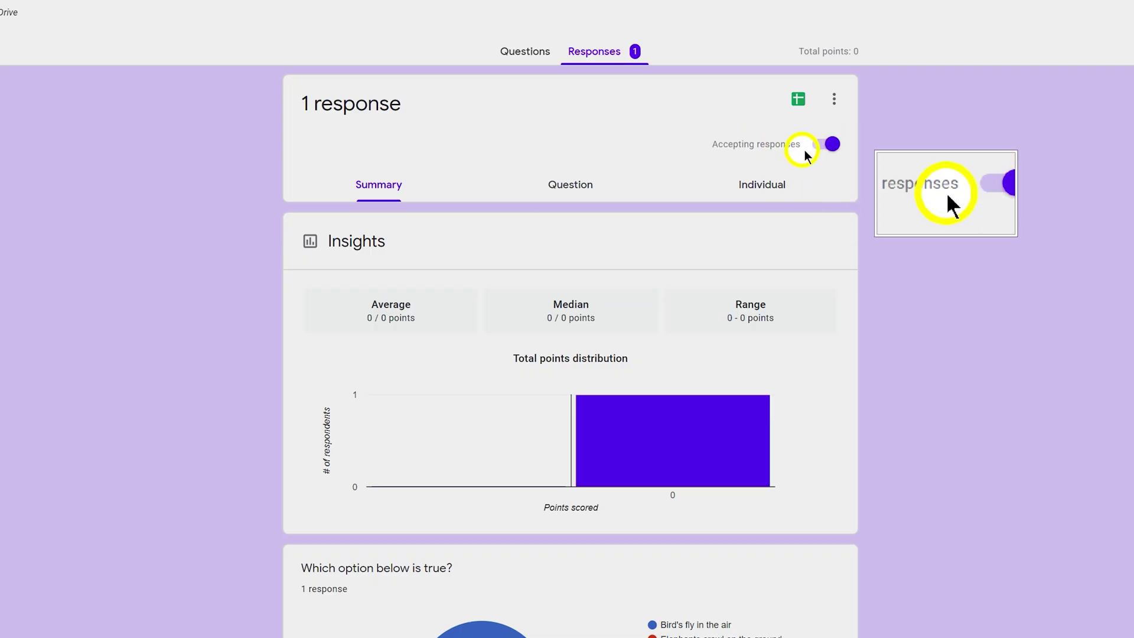
pyautogui.click(830, 145)
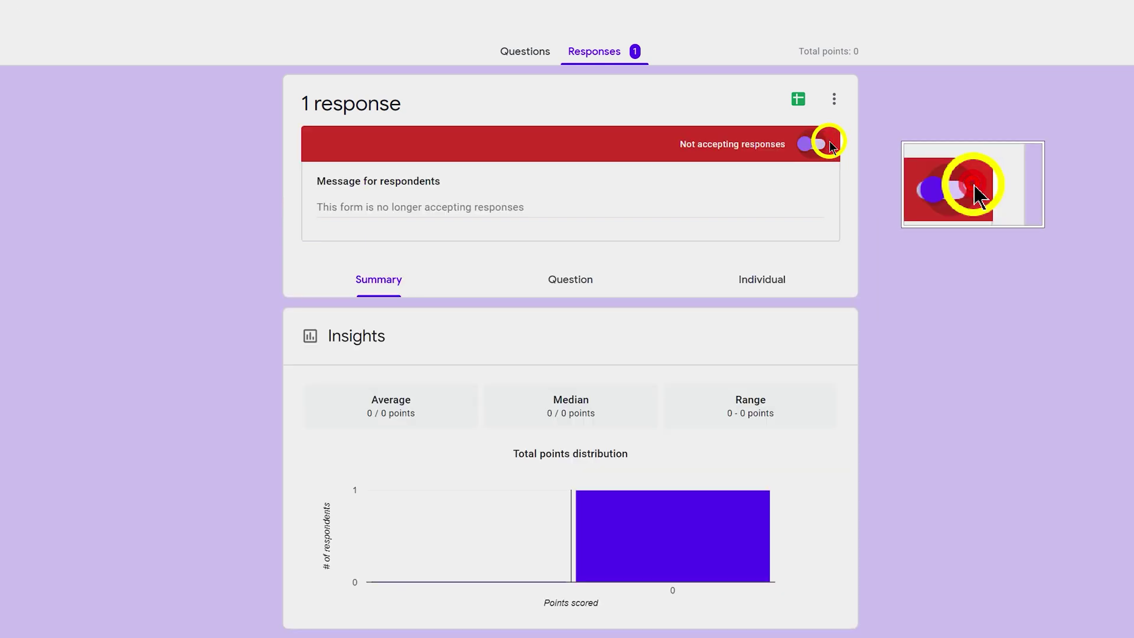